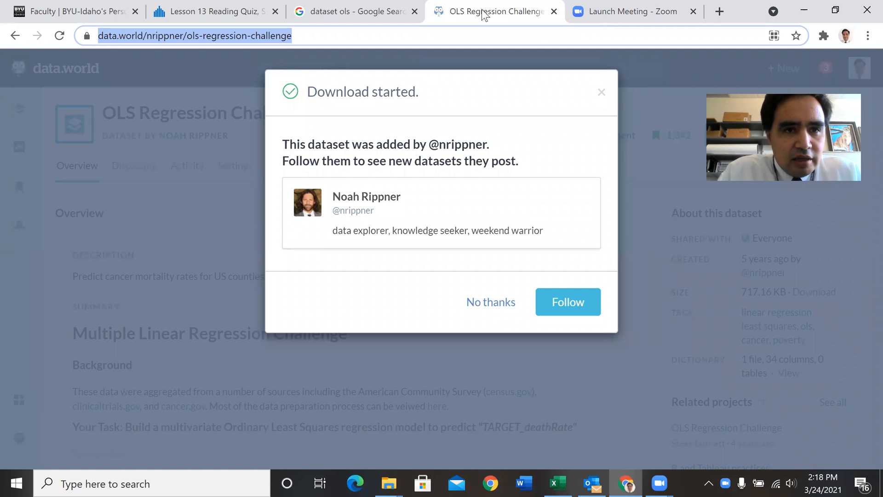
- Switch to the cancer_reg workbook in Excel and look over the raw data on the cancer_reg sheet
mouse_move(556, 481)
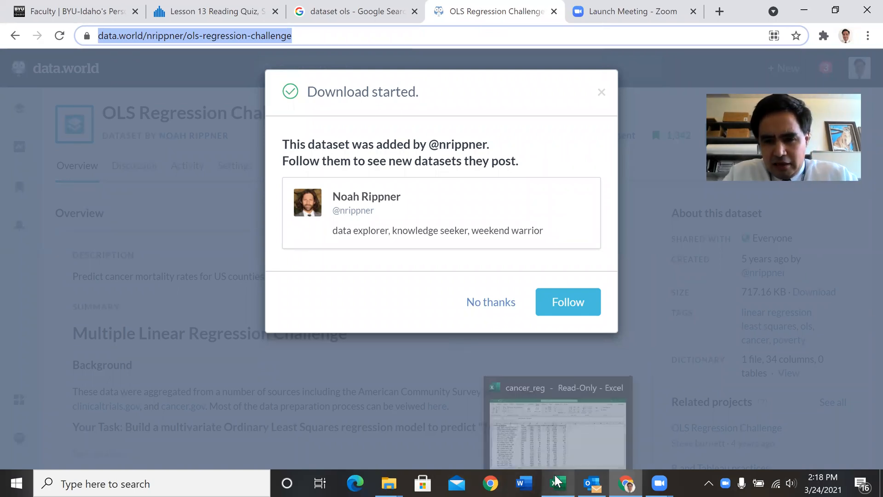
click(559, 428)
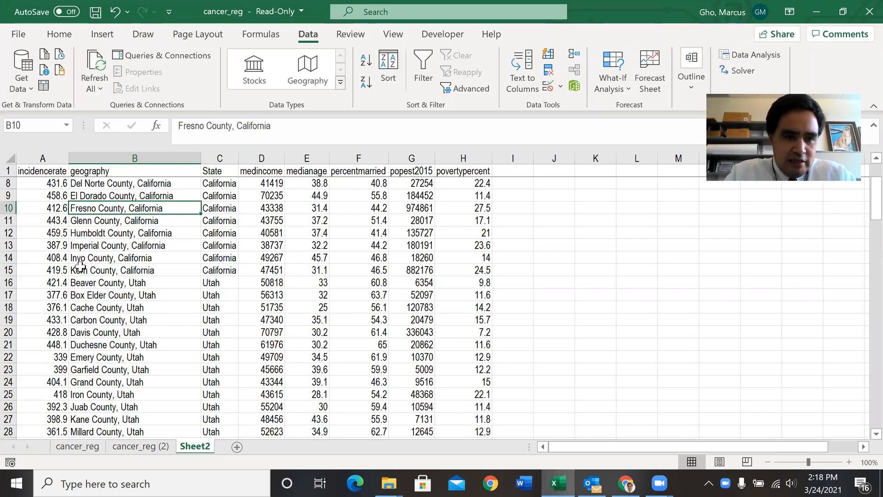
click(79, 448)
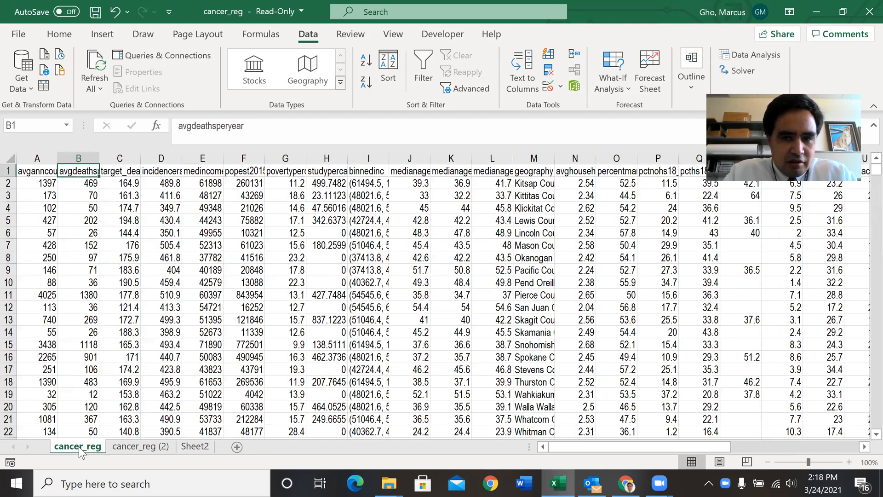
click(189, 445)
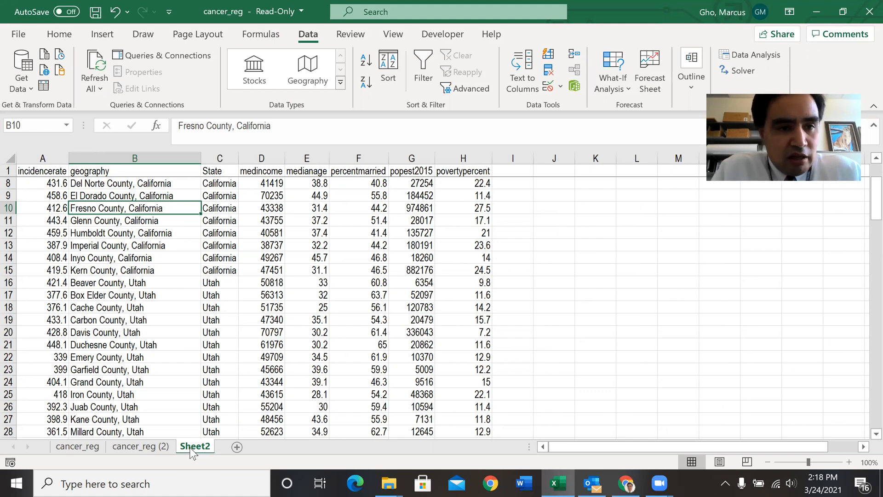
- Examine the state formula column on the cancer_reg (2) sheet and the State and povertypercent columns on Sheet2
click(155, 447)
click(294, 234)
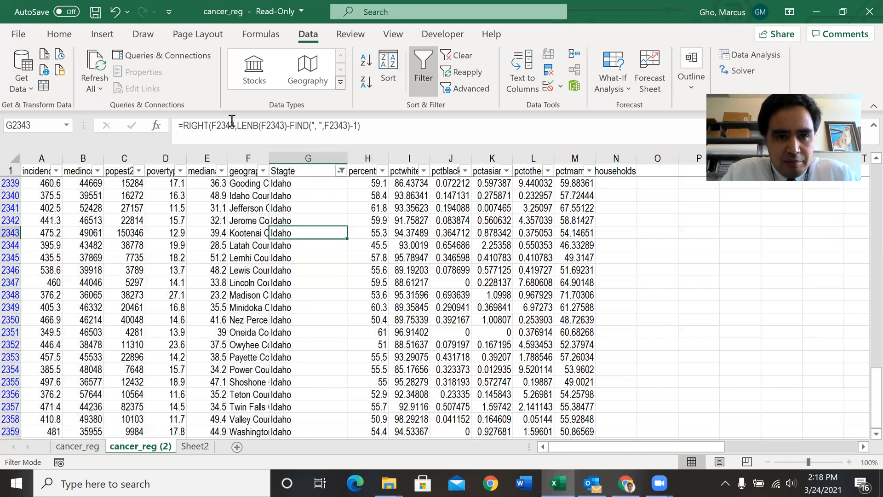
click(195, 447)
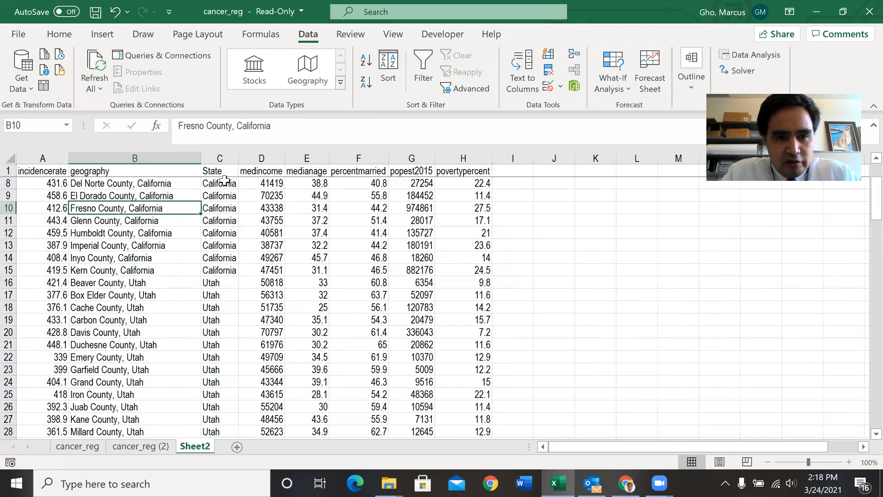
drag(225, 183, 219, 308)
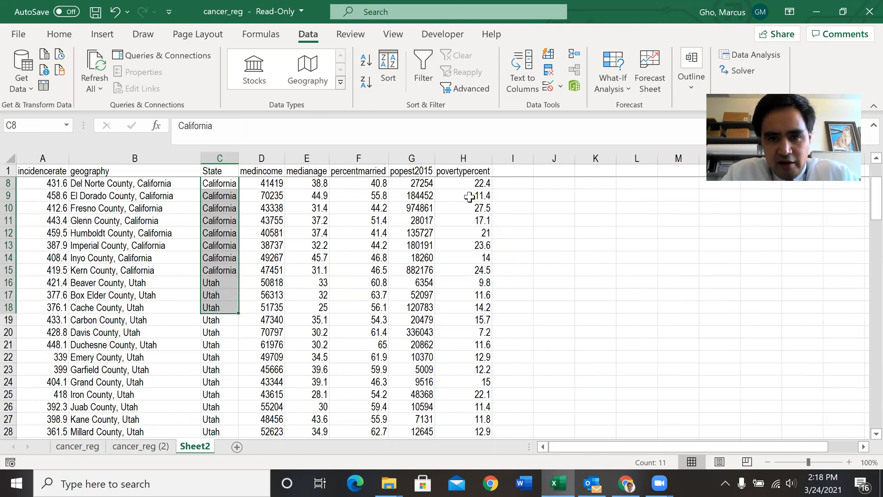
click(469, 197)
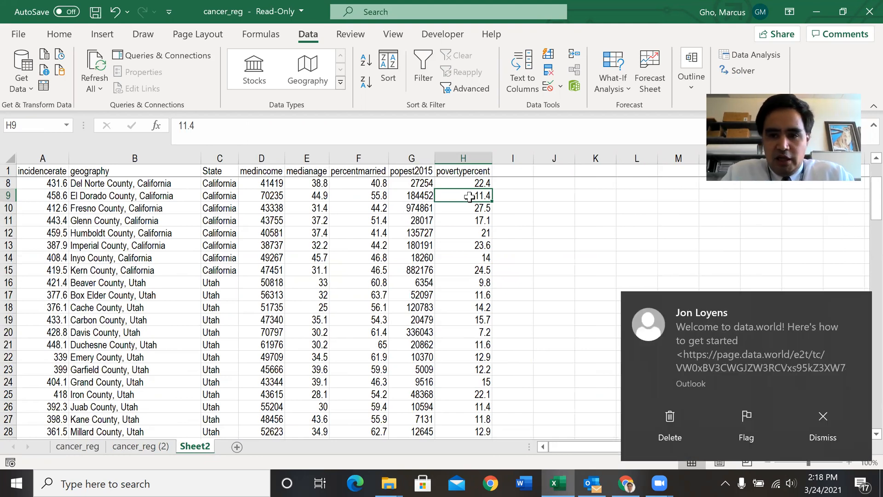
- Open the add-ins page of the Excel options and view the details of the Analysis ToolPak
click(14, 35)
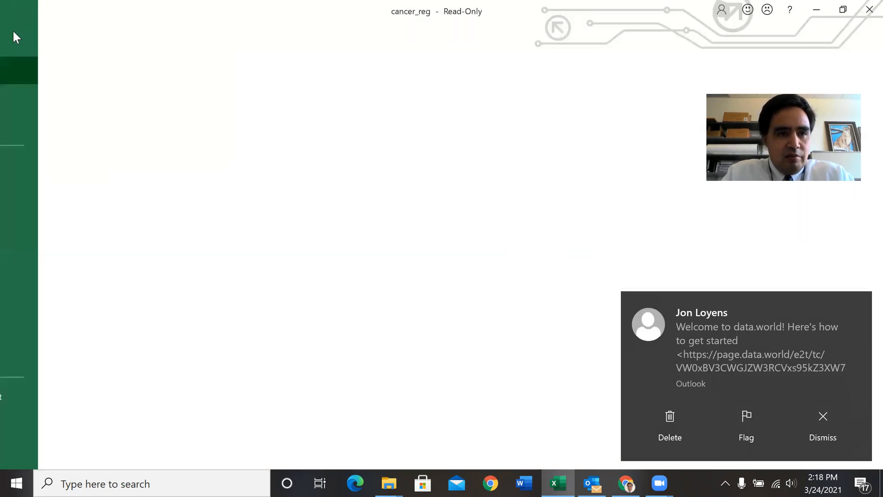
click(36, 423)
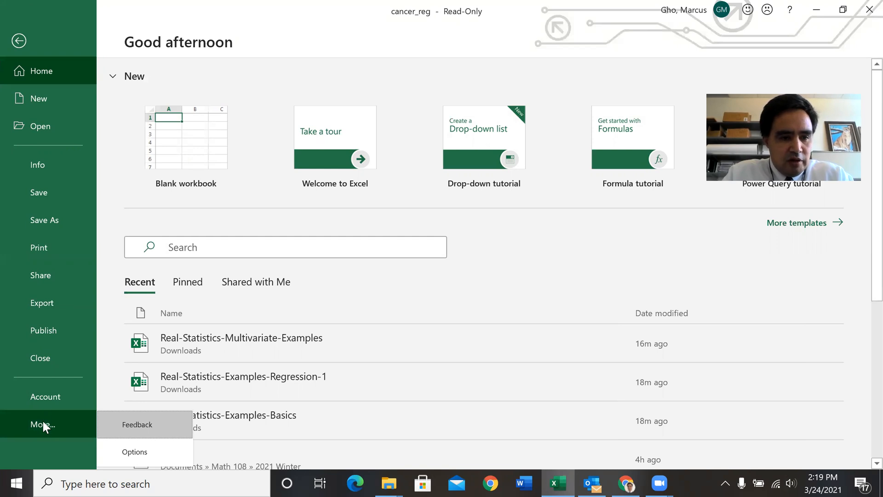
click(44, 429)
click(44, 428)
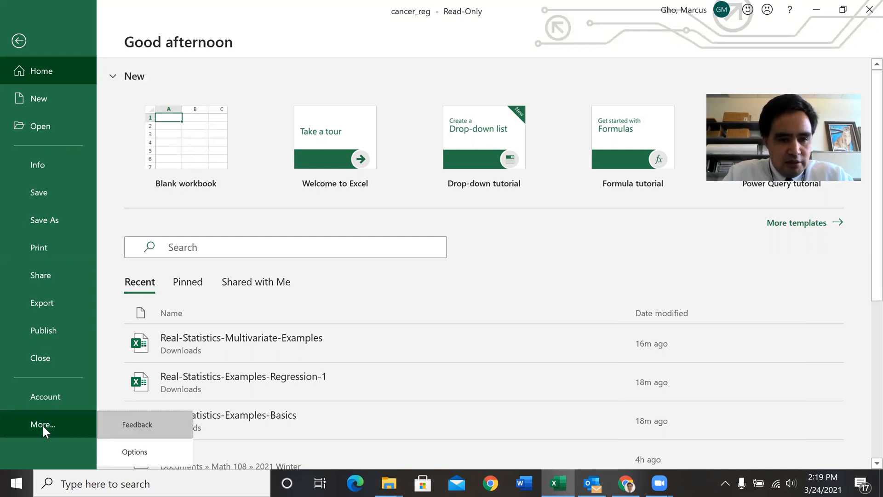
click(134, 452)
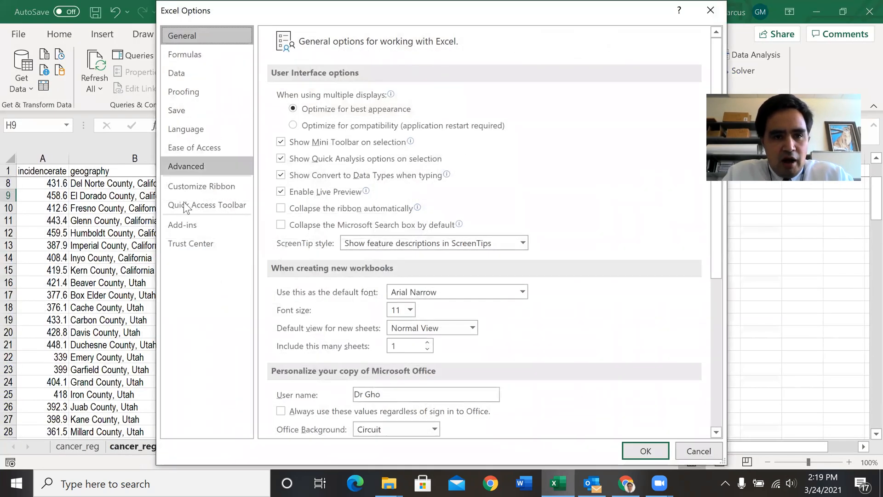
click(187, 228)
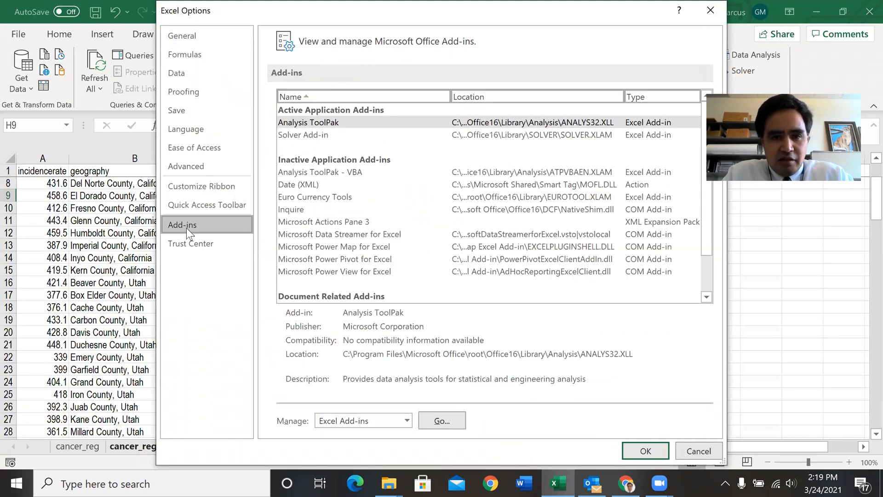
click(344, 121)
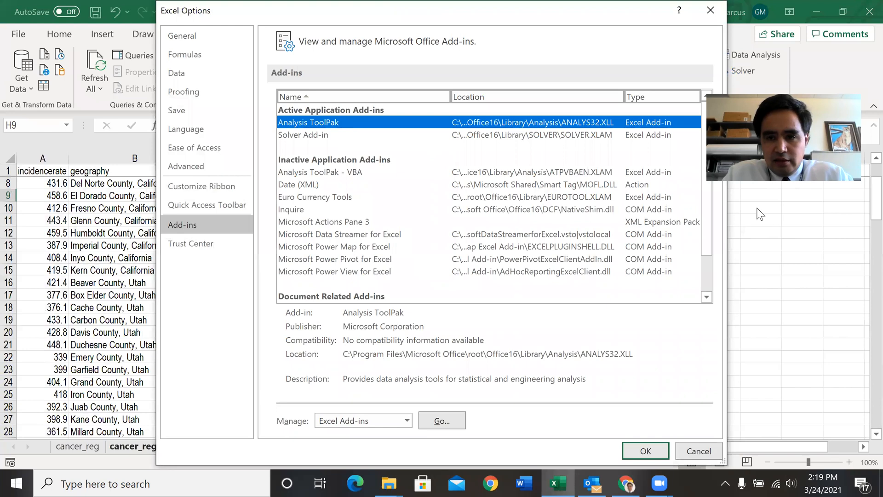
- Review the inactive add-ins, including Analysis ToolPak - VBA, and accept the Excel add-ins selection with Analysis ToolPak and Solver Add-in enabled
scroll(696, 276, down, 3)
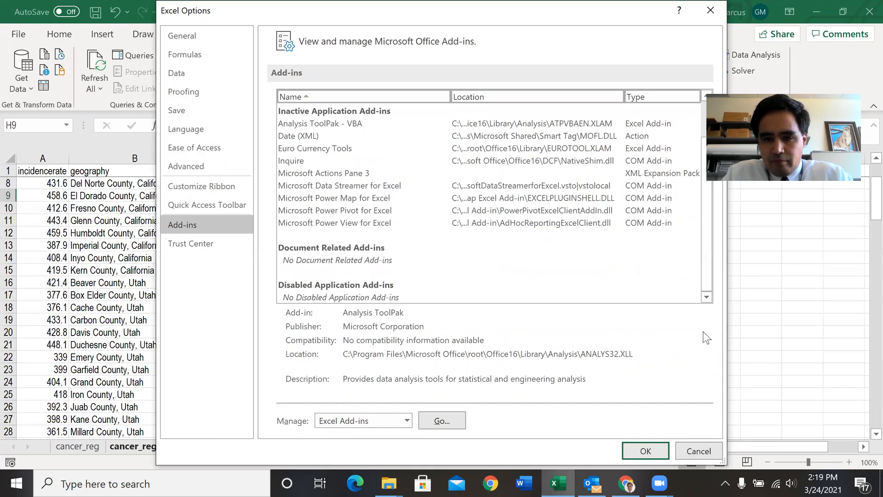
key(Down)
key(Down)
key(Down)
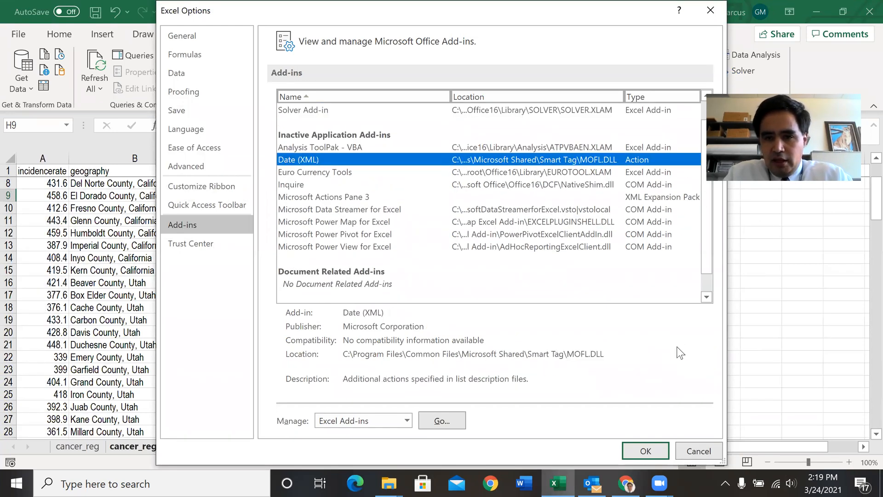
click(369, 147)
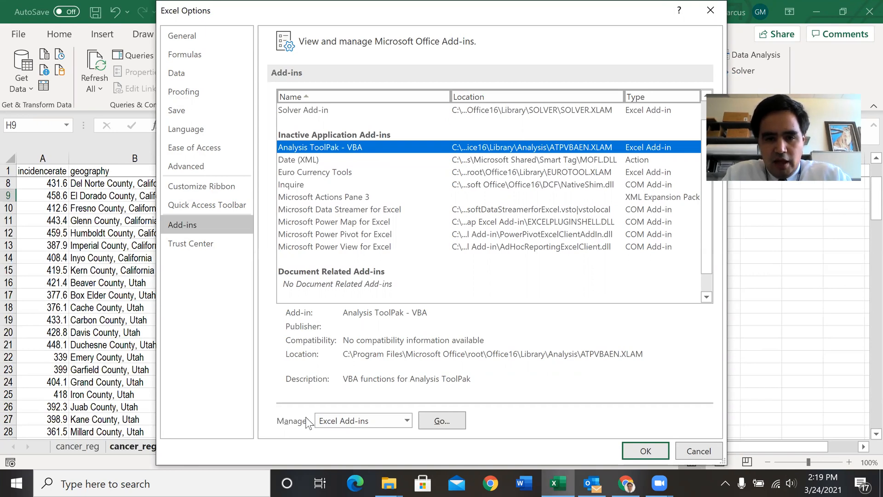
click(443, 419)
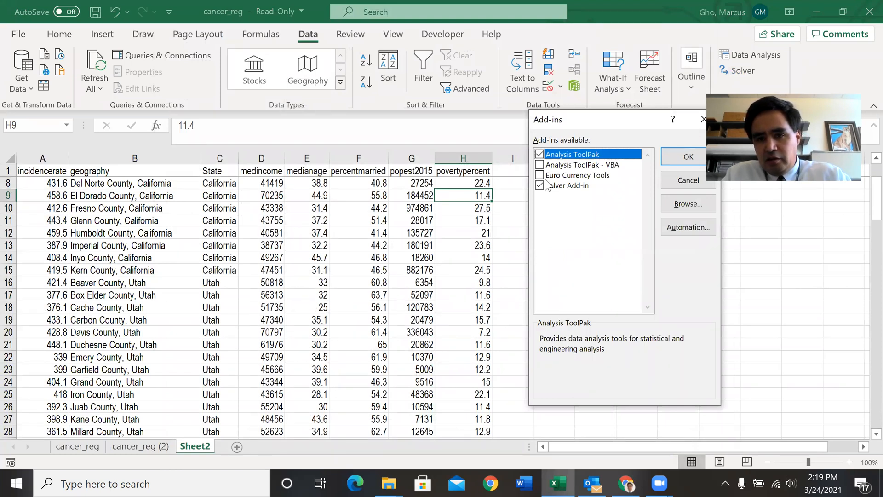
key(Return)
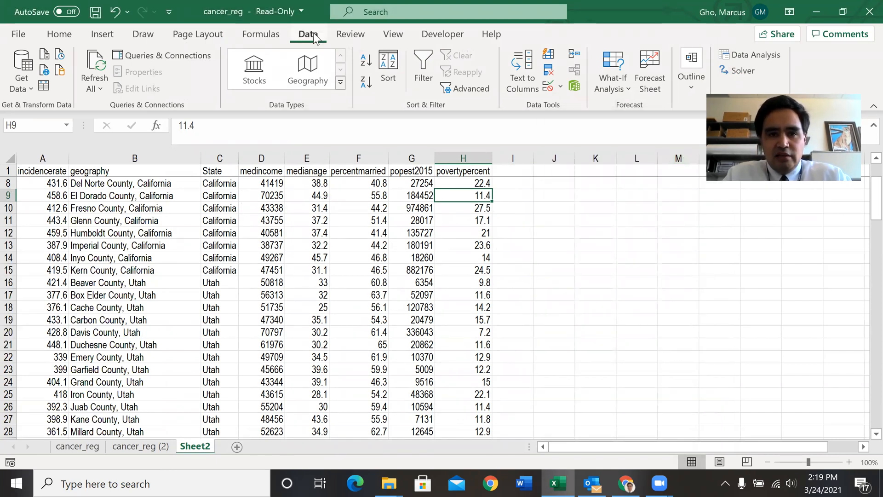
- Open the Regression tool of Data Analysis to examine its input and output settings, and close it without running
click(746, 57)
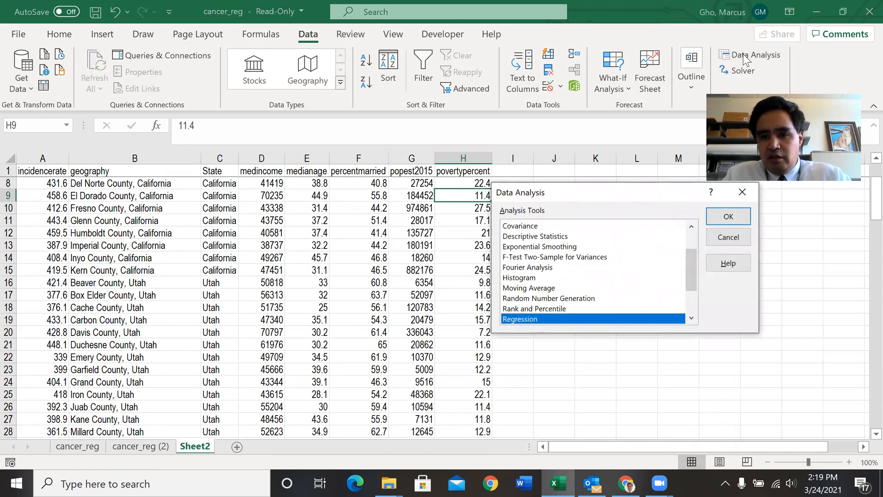
drag(691, 258, 696, 292)
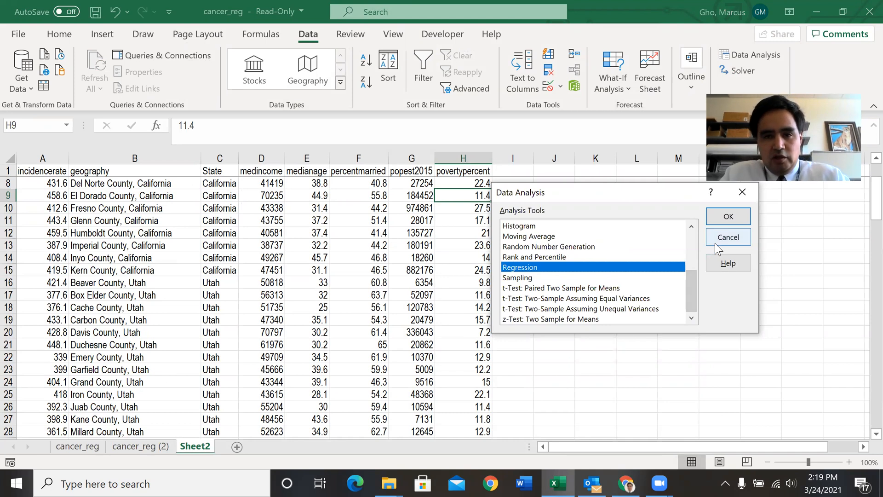
click(729, 217)
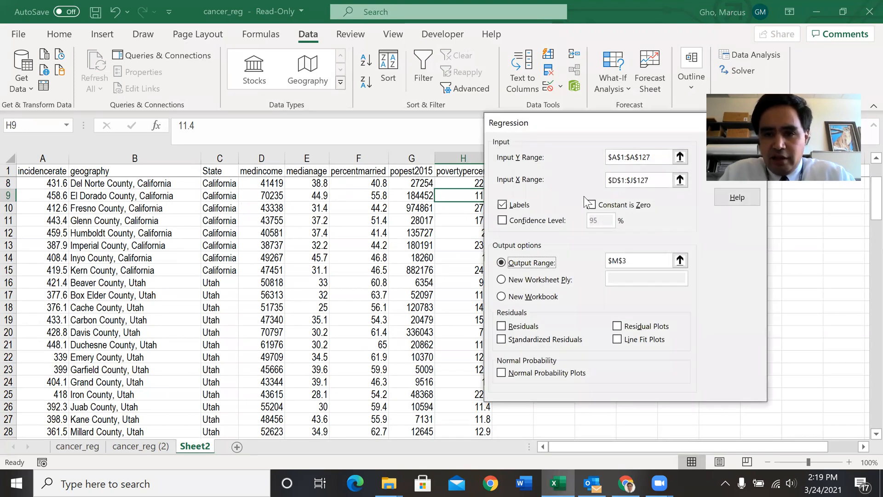
click(737, 175)
click(732, 237)
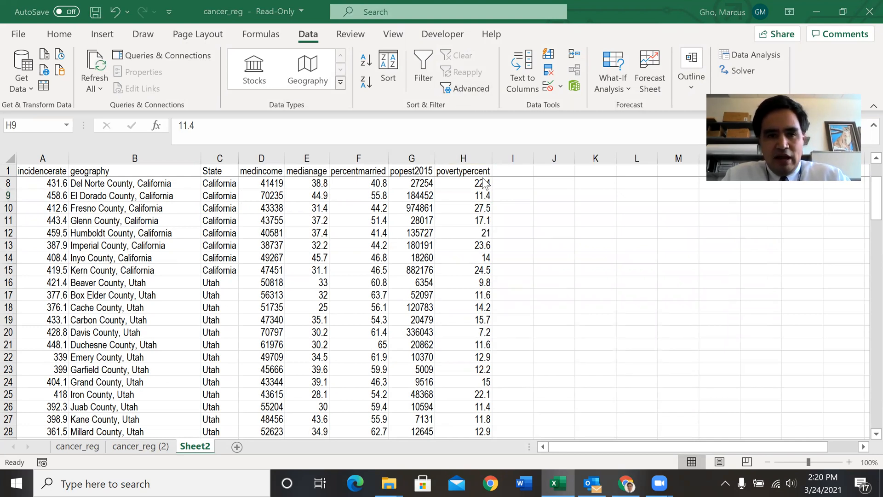
- Turn on filters for the Sheet2 data headers and check which states the State column contains
click(217, 184)
click(218, 195)
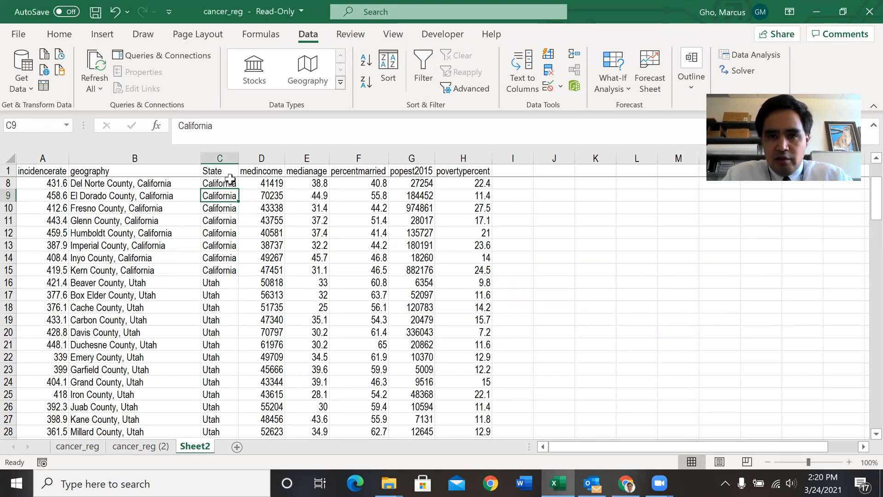
click(423, 65)
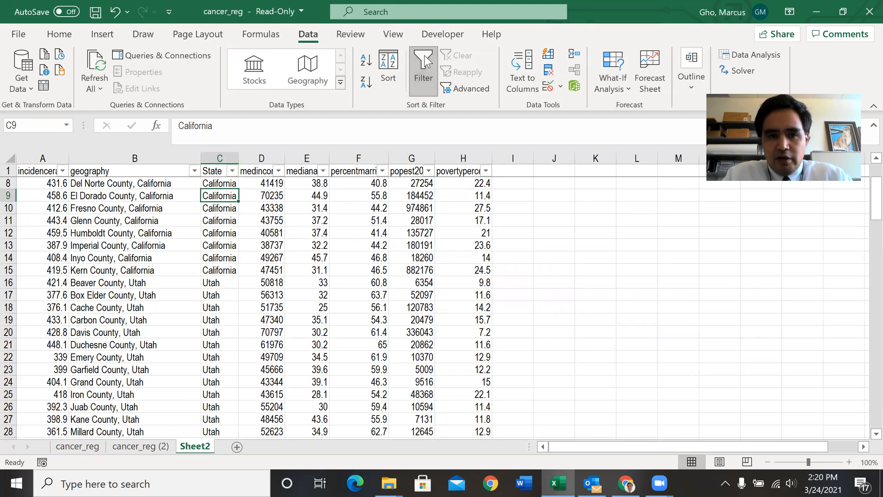
click(232, 172)
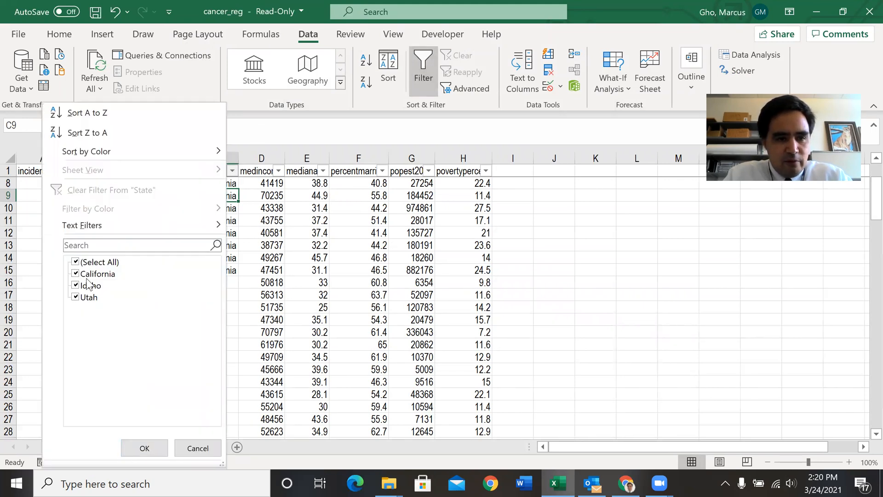
click(197, 448)
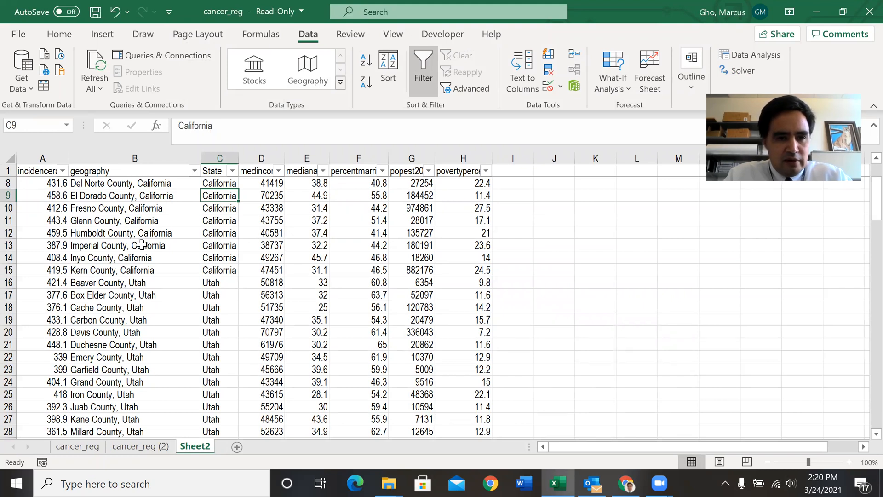
- Review the incidencerate column and the headers from medincome through povertypercent as the regression variables
click(37, 172)
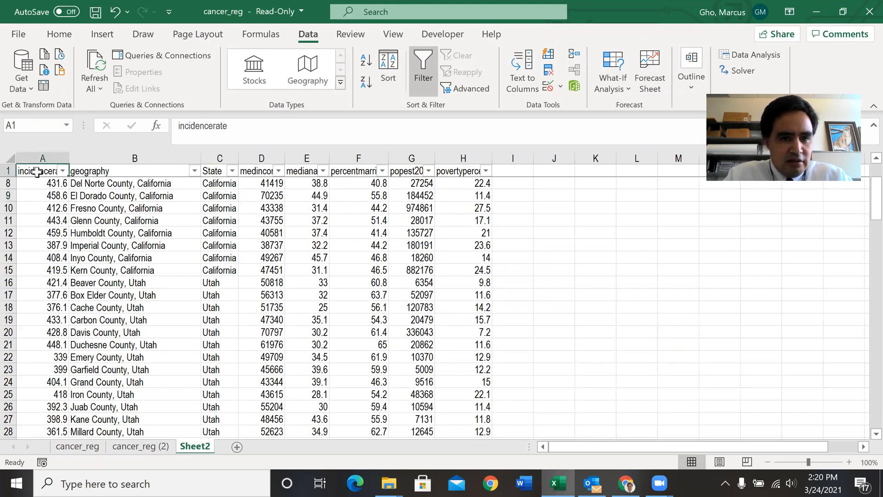
click(40, 193)
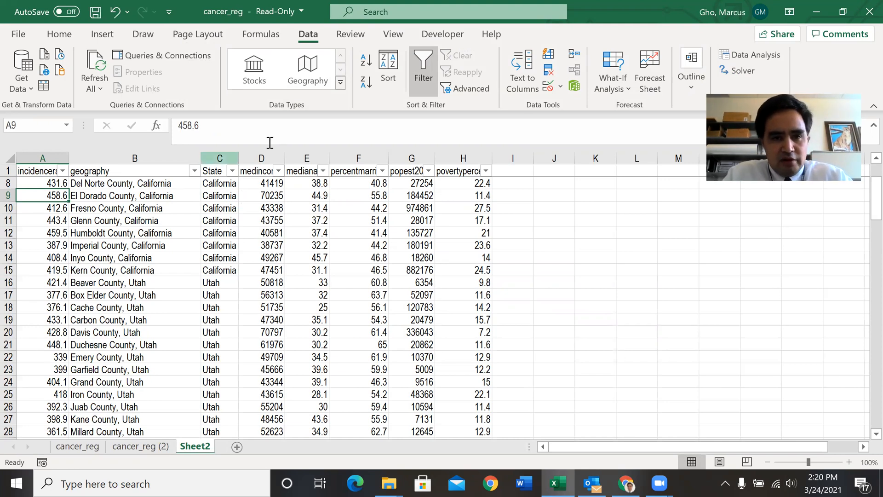
click(259, 171)
key(Right)
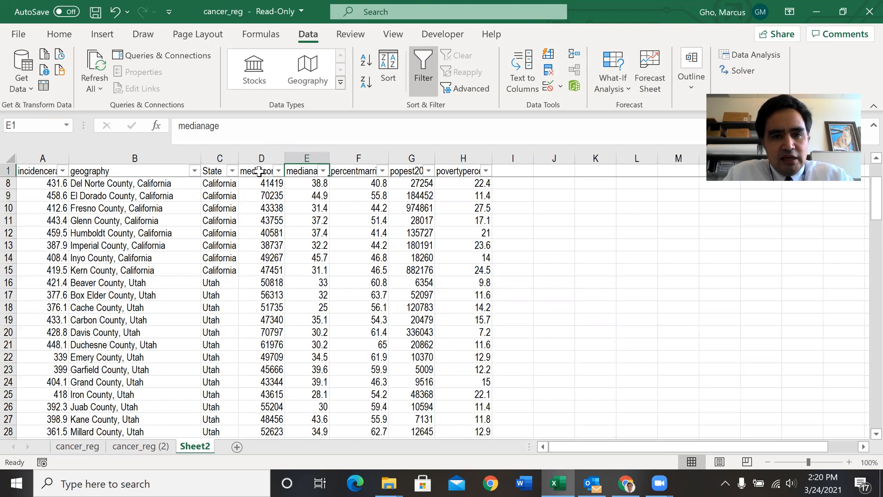
key(Right)
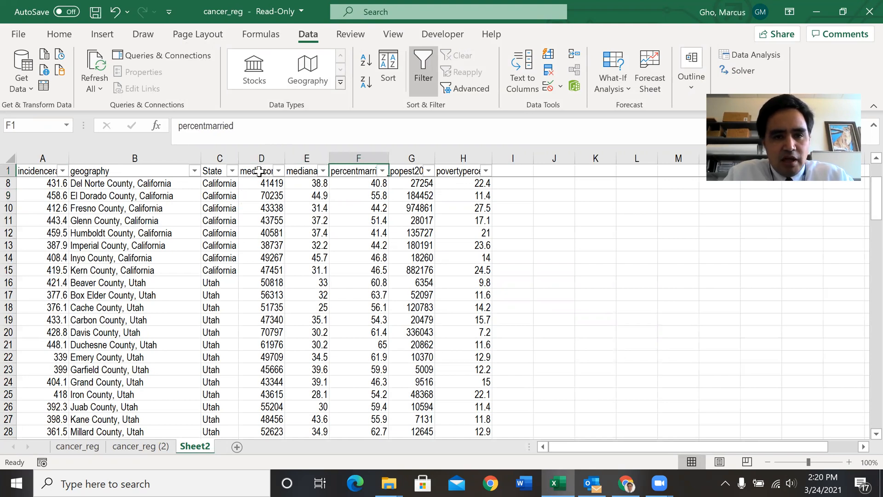
key(Right)
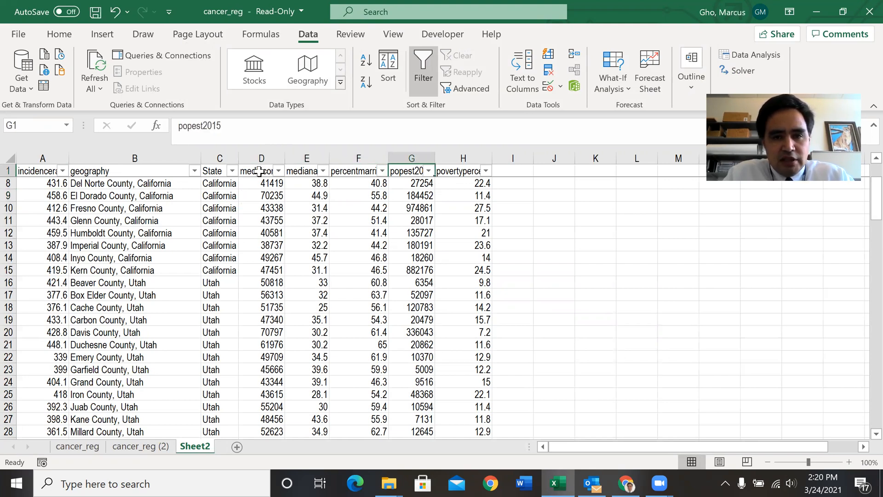
key(Right)
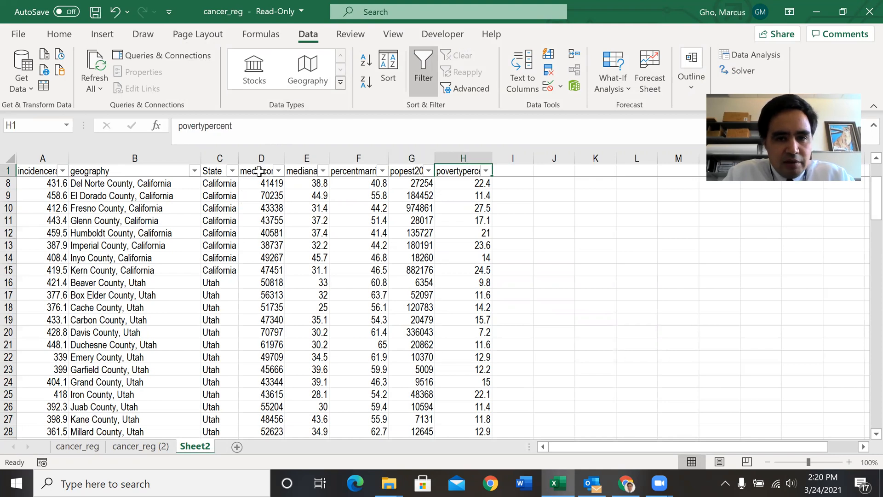
- Add the headers California, Utah and Idaho in cells I1, J1 and K1, following the povertypercent column
key(Right)
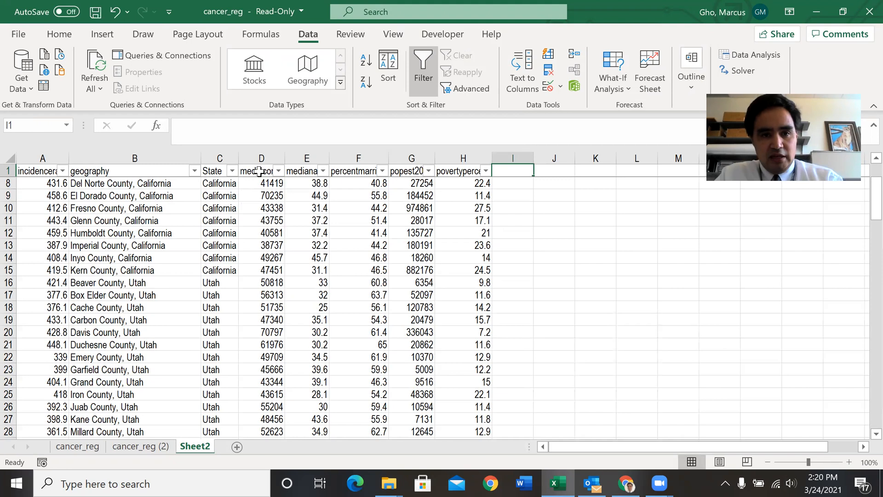
text(Cali)
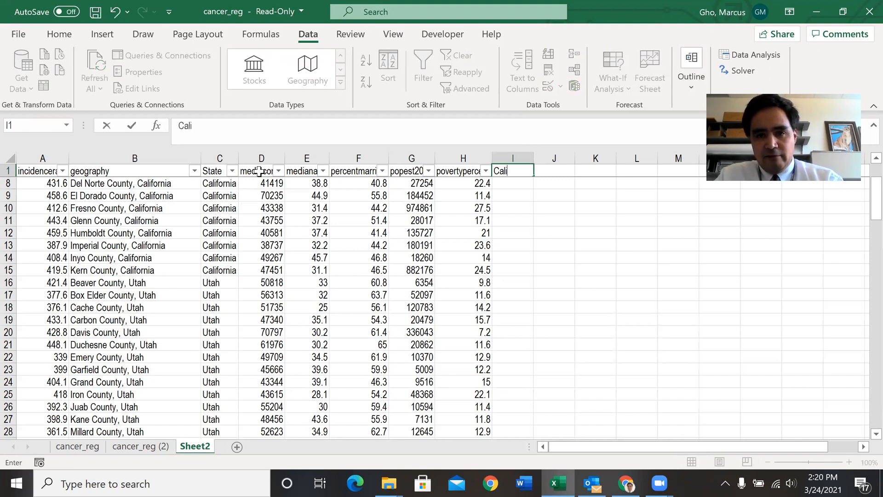
text(fornia)
key(Right)
text(Uta)
key(Right)
text(Ida)
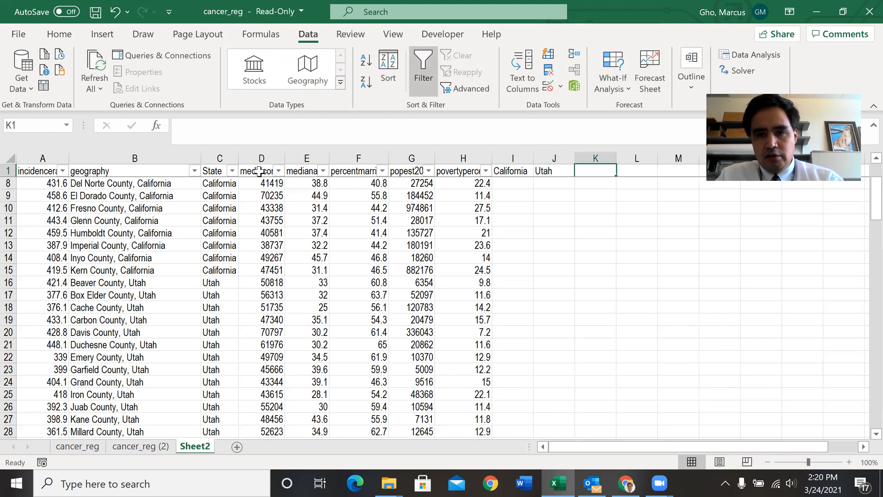
key(Return)
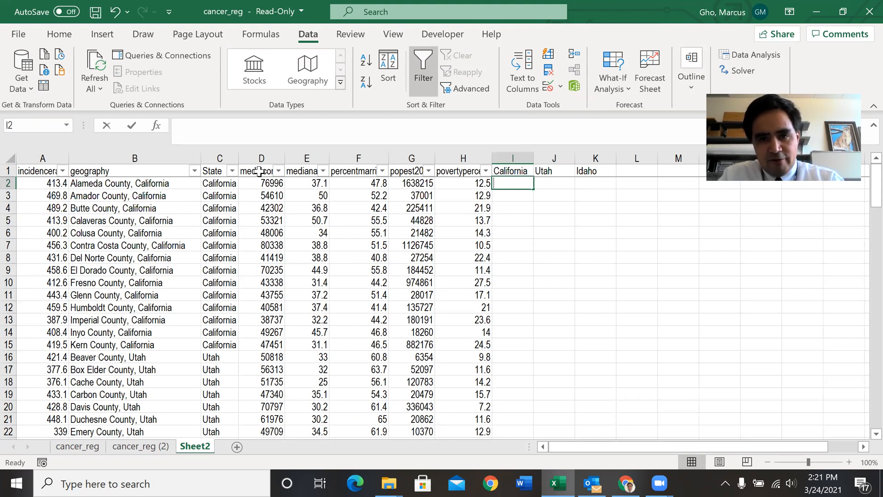
- Write the formula =if(C2=I1,1,0) in cell I2 to test the row's state against the California header
text(=)
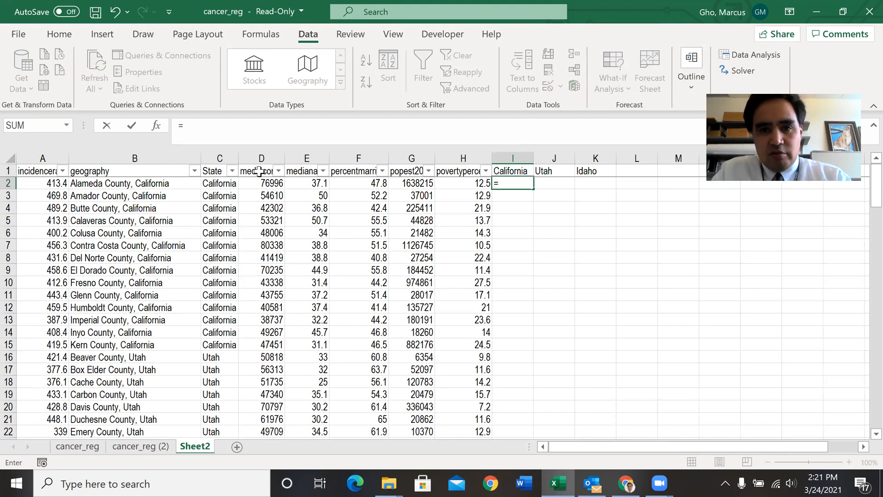
text(if()
click(233, 184)
text(=)
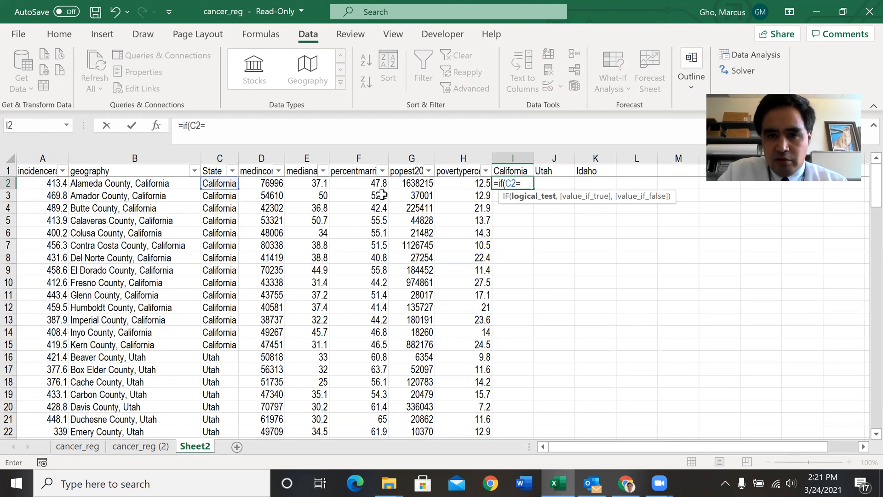
click(505, 171)
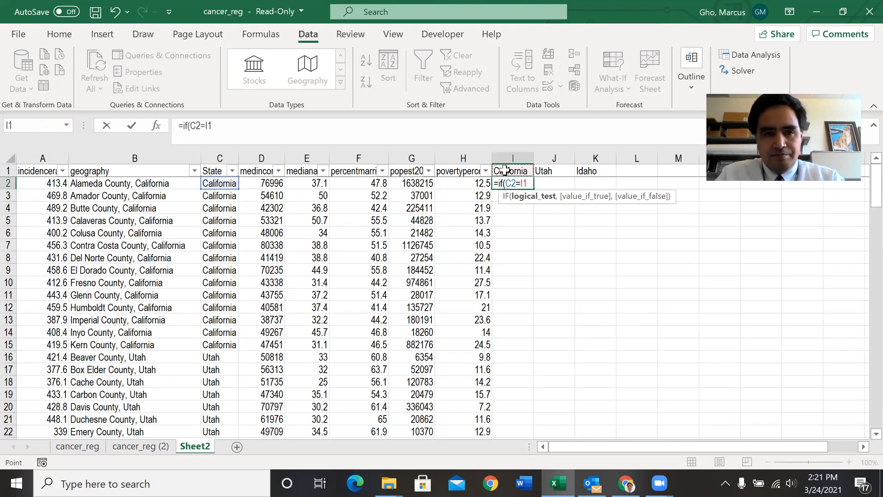
text(,1,0))
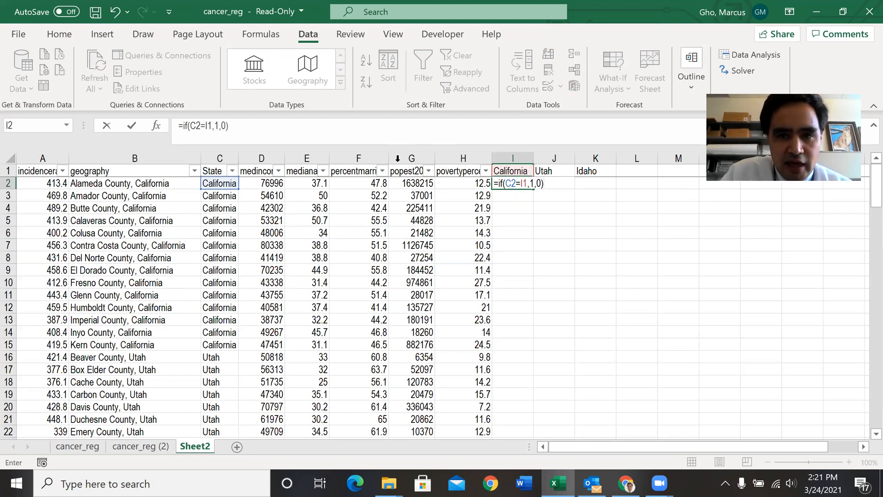
- Anchor the references in I2 so the formula reads =IF($C2=I$1,1,0), and fill it down the California column
click(210, 126)
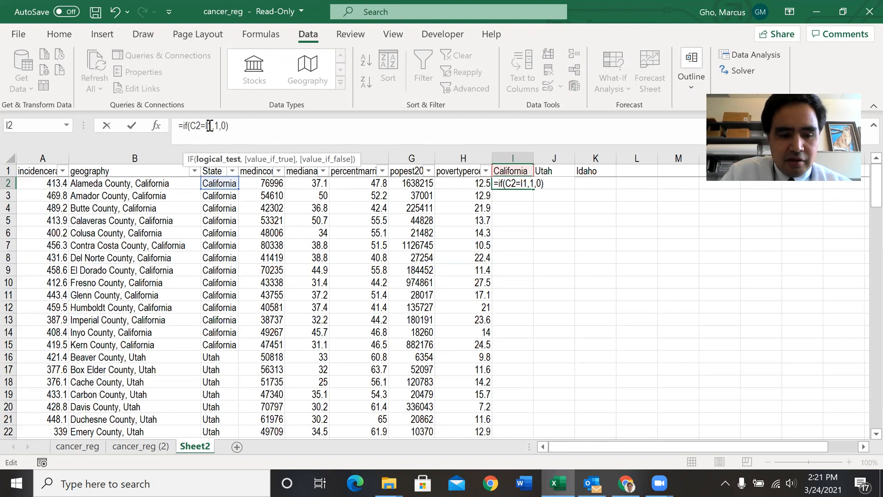
text($)
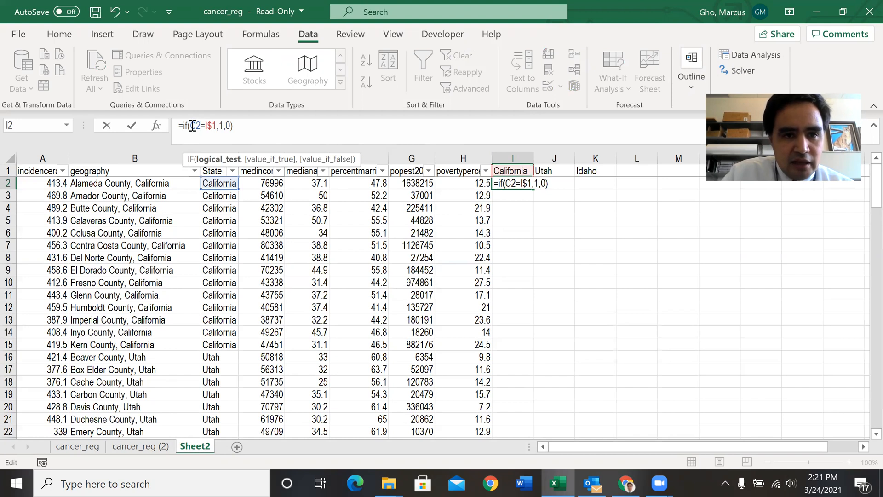
text($)
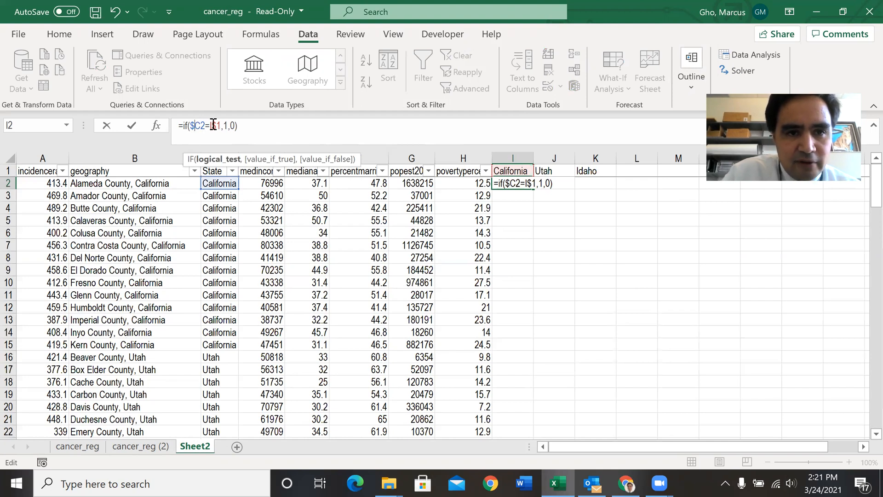
key(Return)
key(Up)
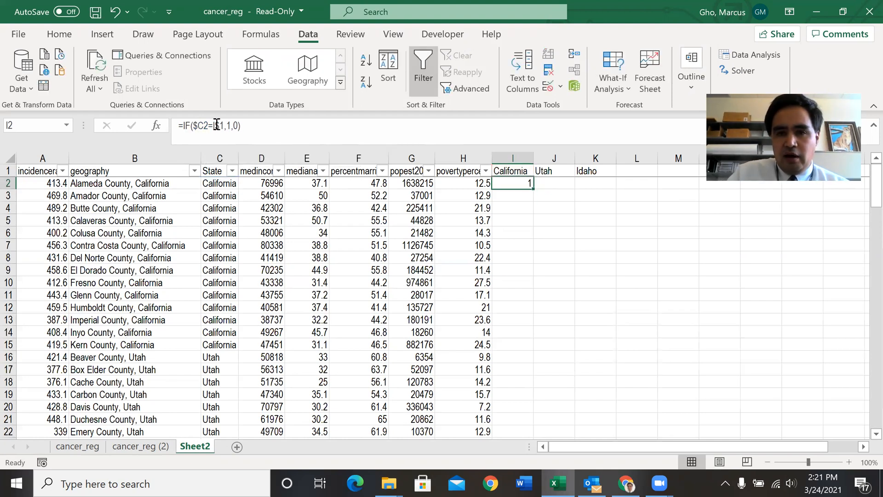
double_click(534, 189)
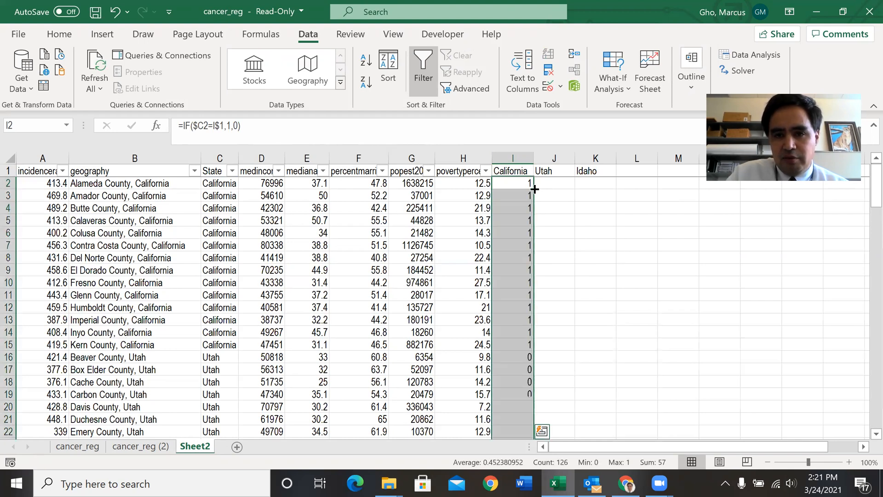
- Check the cell references of the copied formula in I6, and return to cell I2
click(524, 231)
click(252, 128)
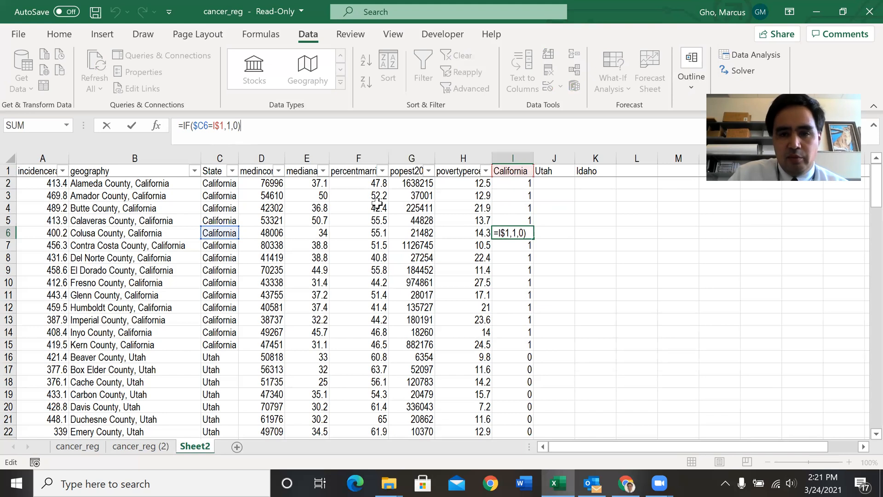
key(Return)
key(Up)
key(Up)
key(Up)
key(Up)
key(Up)
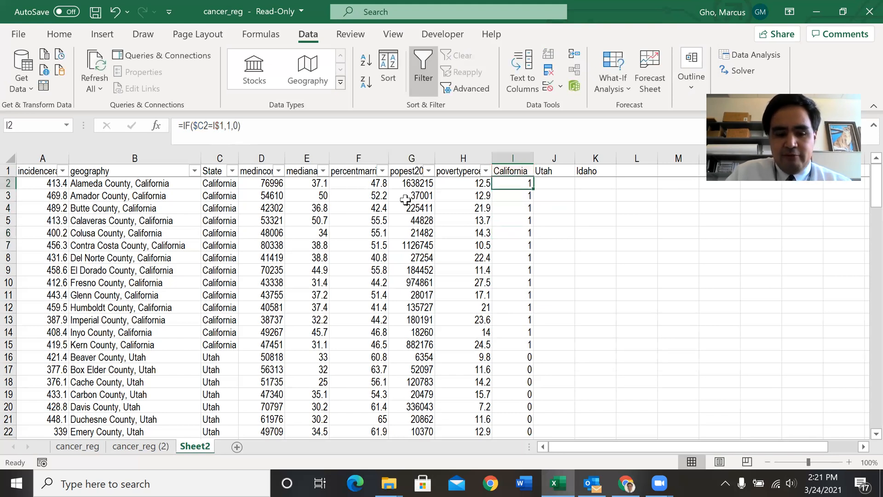
- Select the California indicators from I2 to I127 and review the summary statistics options of the status bar
key(ctrl+shift+Down)
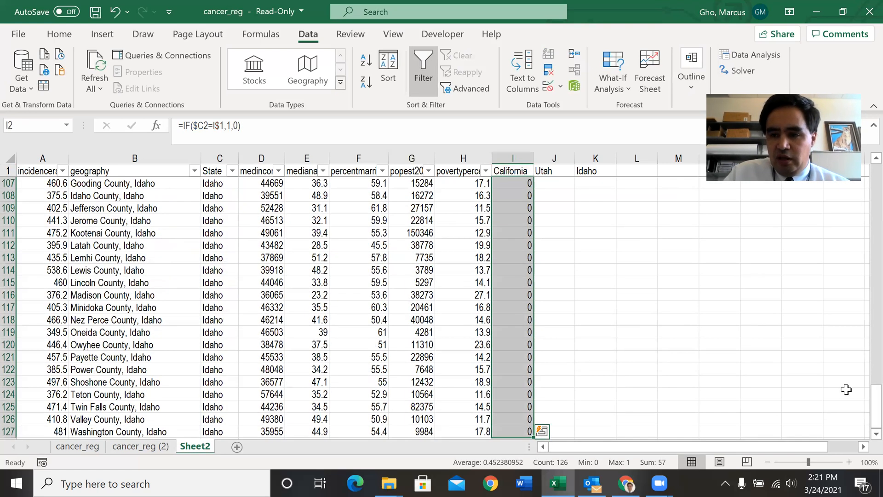
drag(863, 417, 863, 144)
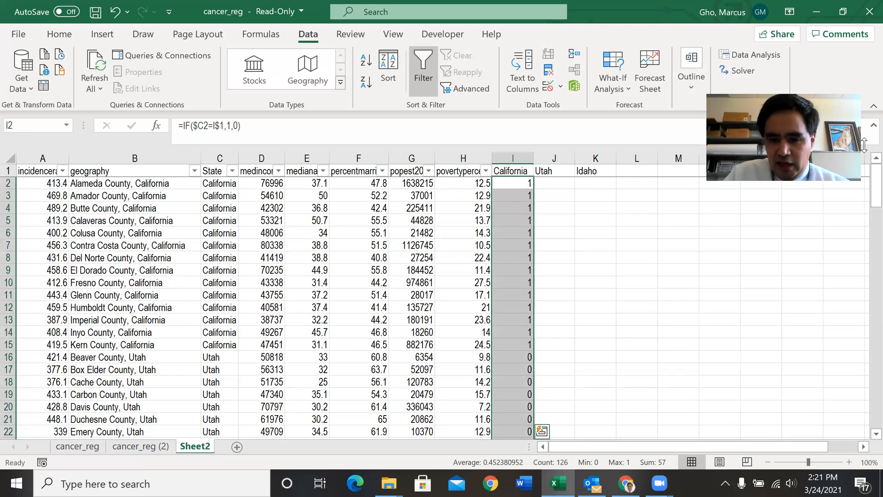
right_click(555, 463)
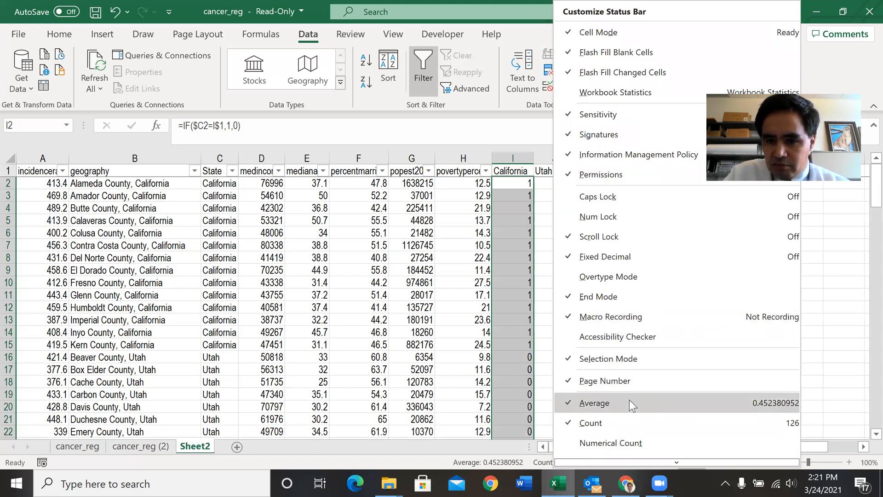
click(426, 465)
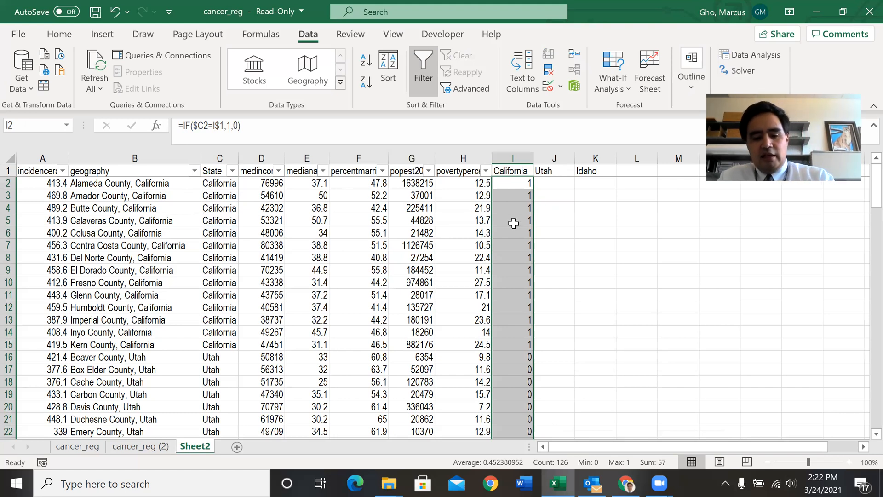
- Copy the California indicator formulas into the Utah column, starting at J2
key(ctrl+c)
key(Right)
key(ctrl+v)
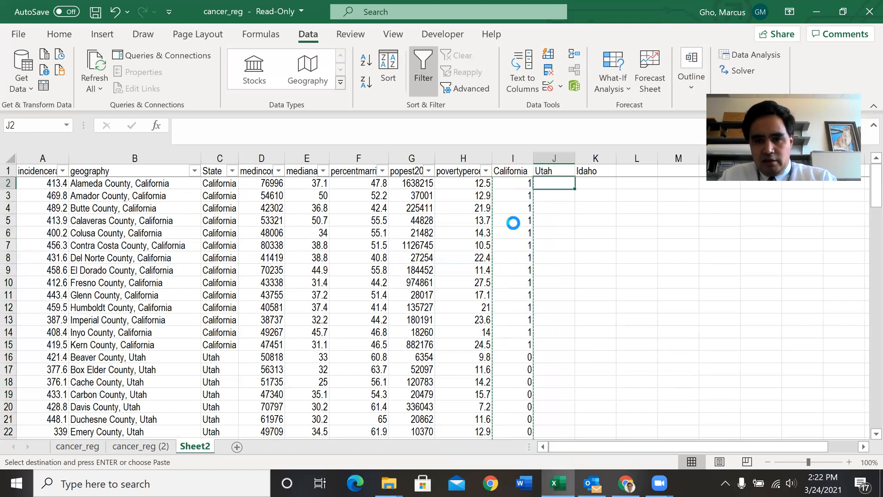
key(Right)
key(Left)
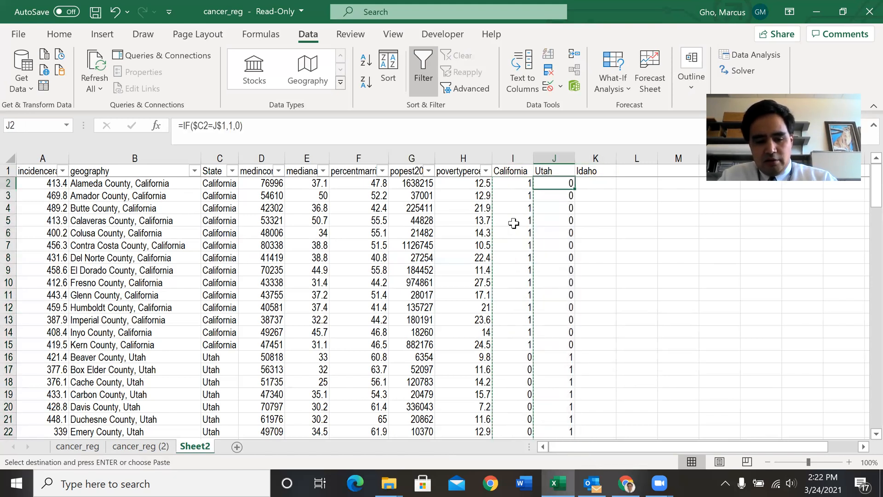
- Copy the Utah indicator formulas from J2 down to row 127 into the Idaho column, starting at K2
key(ctrl+shift+Down)
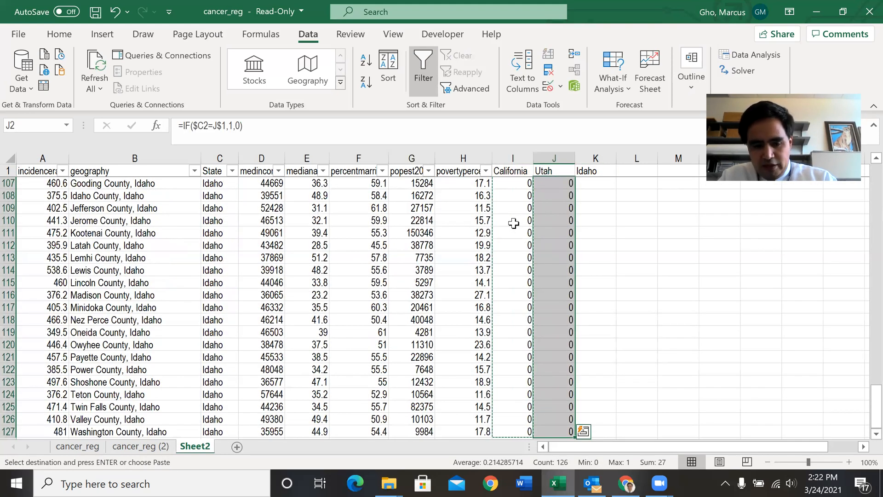
key(ctrl+c)
key(Right)
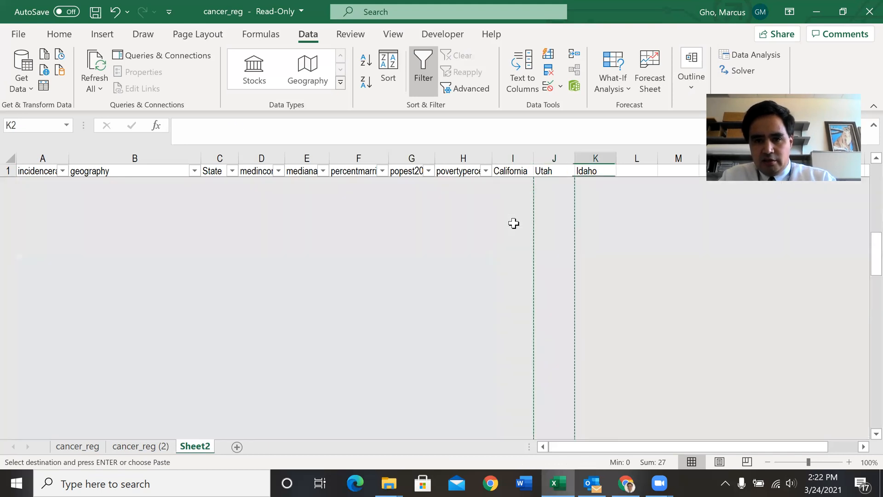
key(ctrl+v)
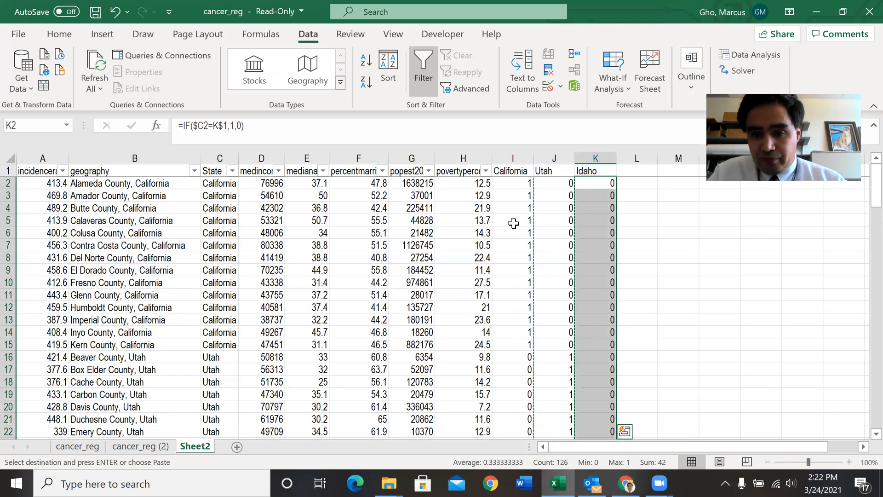
- Check the indicator formulas in the California, Utah and Idaho columns against the State column
click(514, 197)
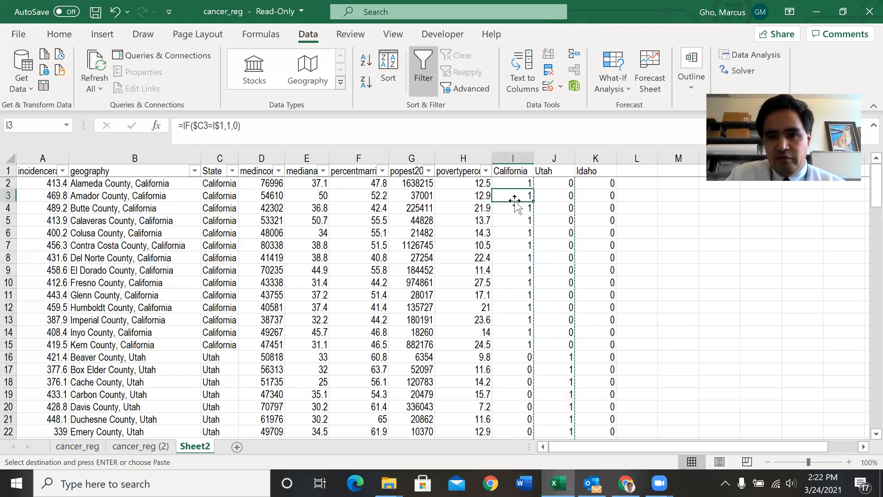
click(565, 365)
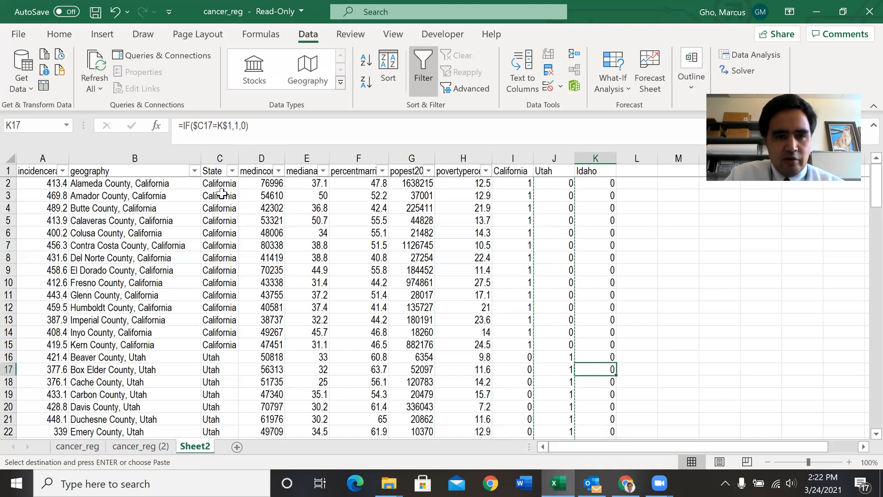
click(548, 173)
key(Down)
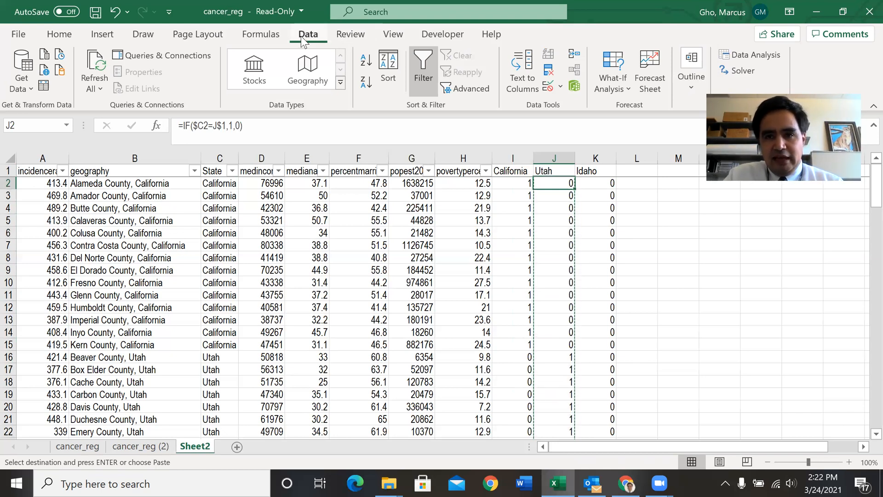
- Open the Regression tool of Data Analysis and set the Input Y Range to $A$1:$A$127 with Labels enabled
click(757, 55)
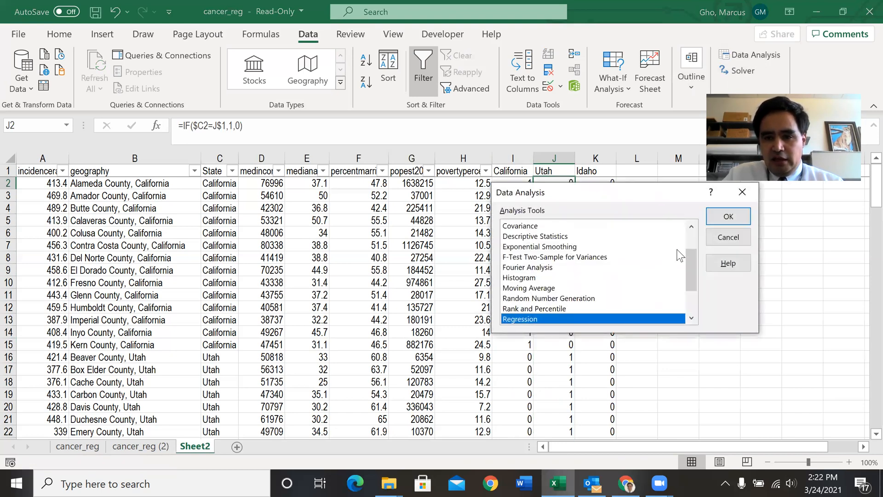
drag(687, 261, 691, 269)
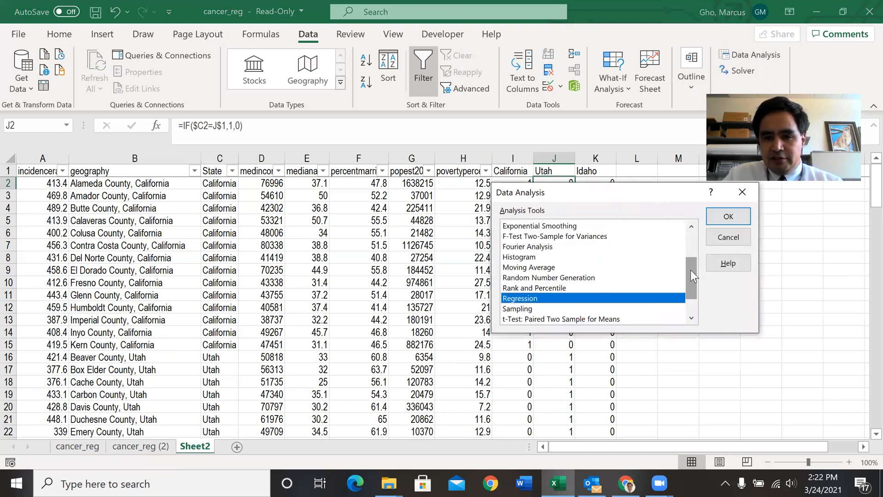
click(723, 216)
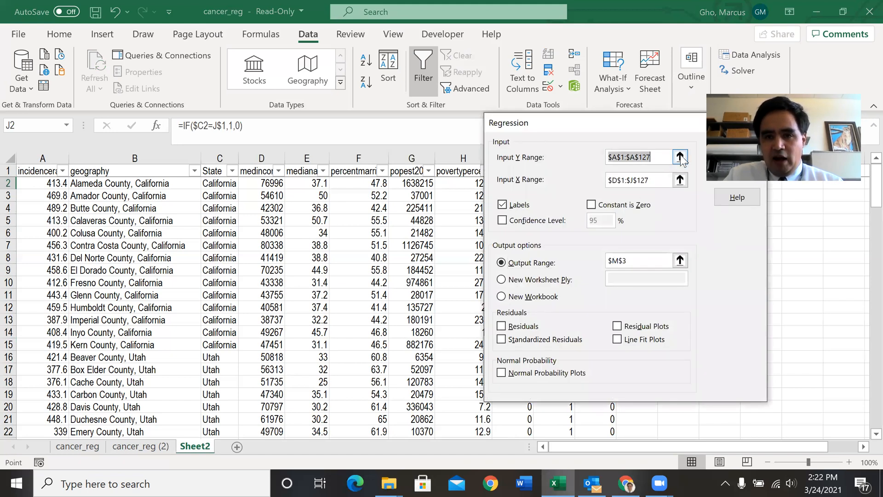
click(679, 157)
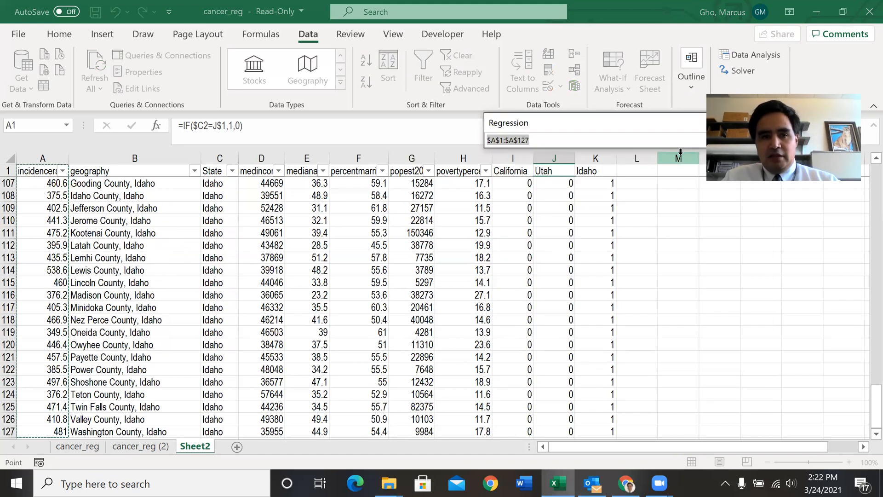
click(42, 171)
key(ctrl+shift+Down)
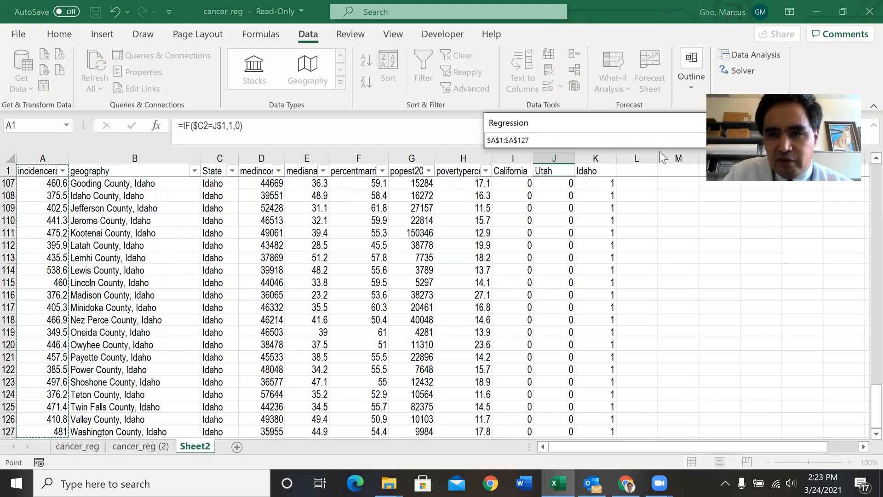
key(Return)
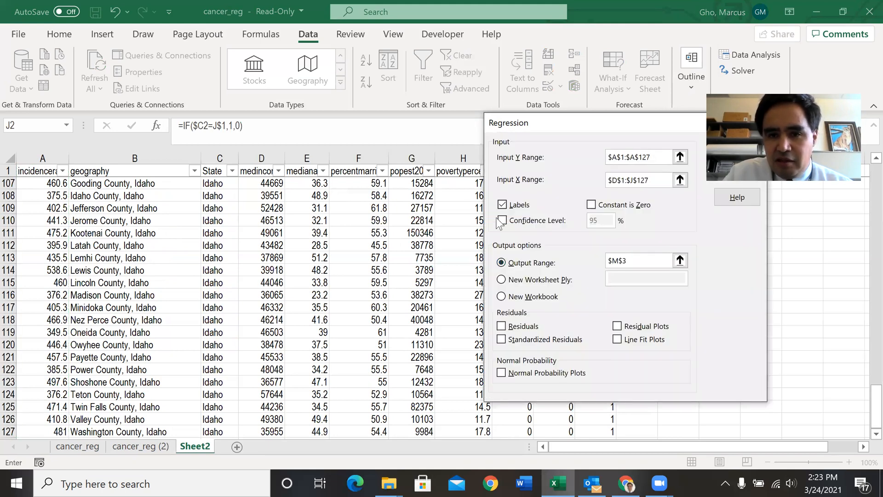
click(503, 205)
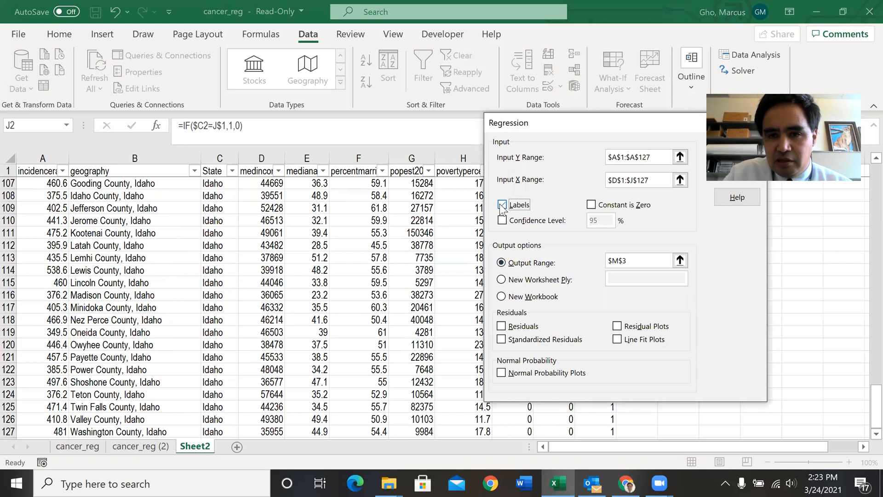
- Set the regression's Input X Range to $D$1:$J$127, covering medincome through the Utah indicator and leaving out Idaho
click(680, 180)
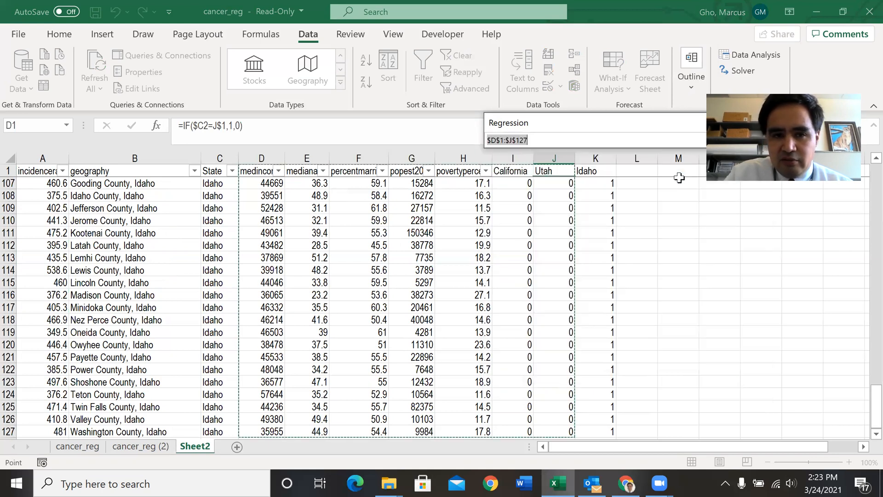
click(261, 174)
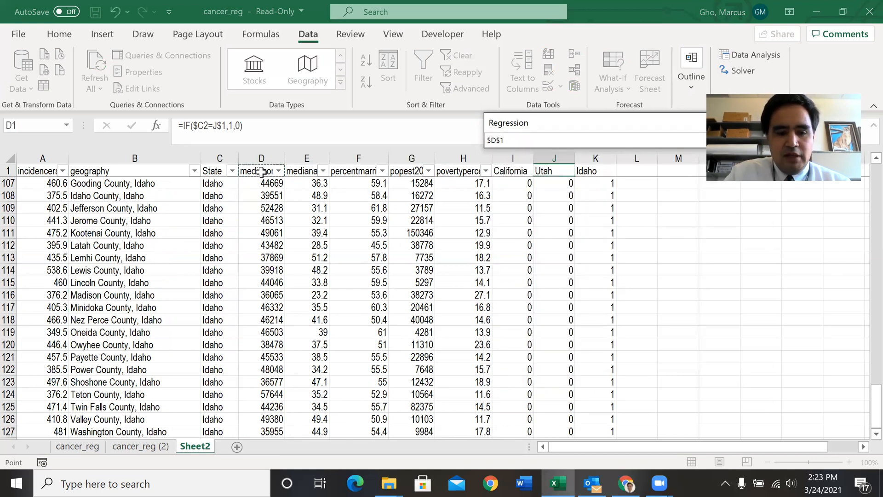
key(shift+Right)
key(shift+Right)
key(shift+Right)
key(shift+Right)
key(shift+Right)
key(shift+Right)
key(ctrl+shift+Down)
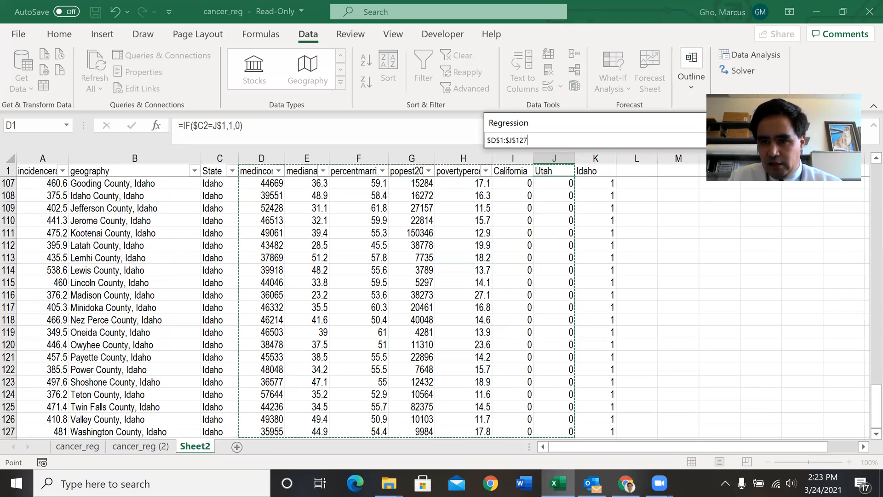
key(Return)
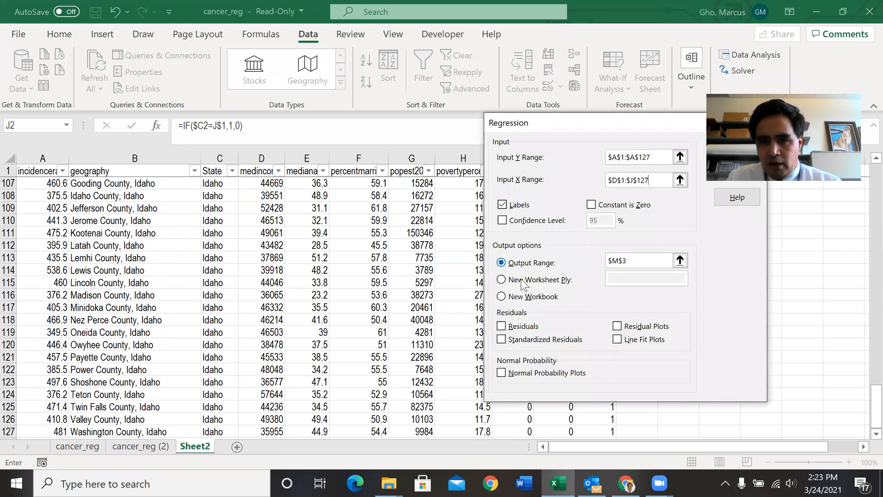
- Set the regression's Output Range to $M$3 and run the regression
click(680, 261)
click(677, 188)
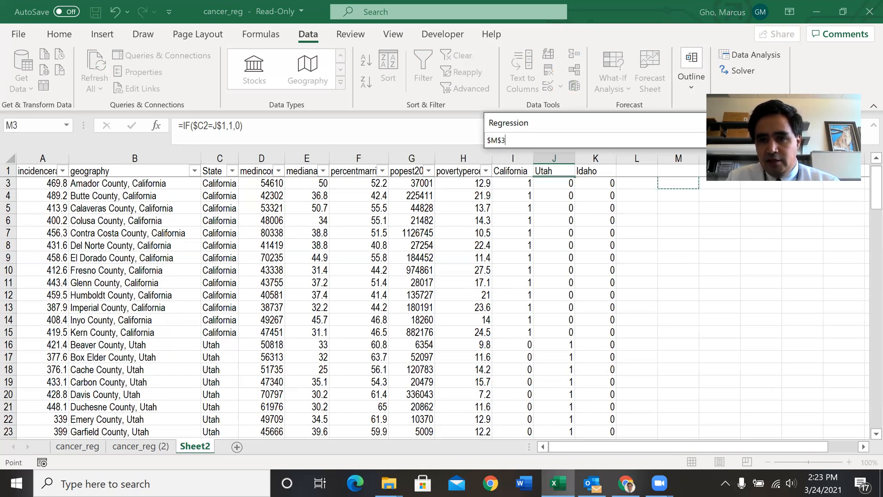
key(Return)
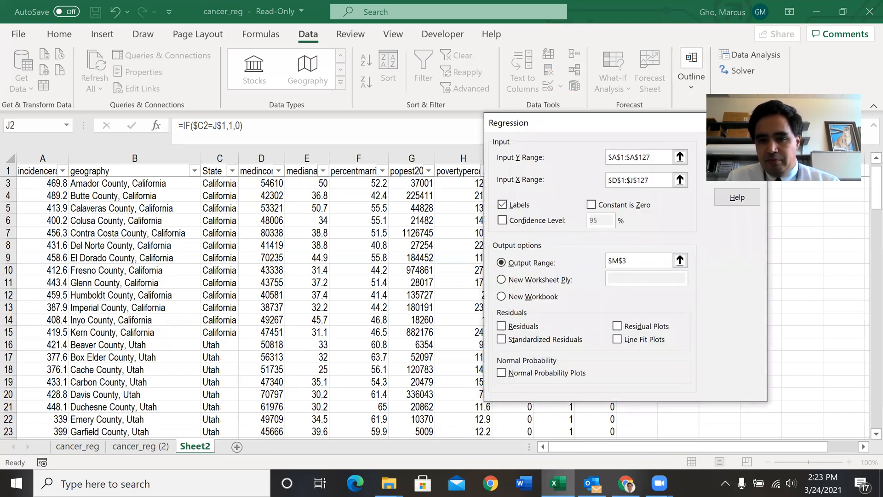
key(Return)
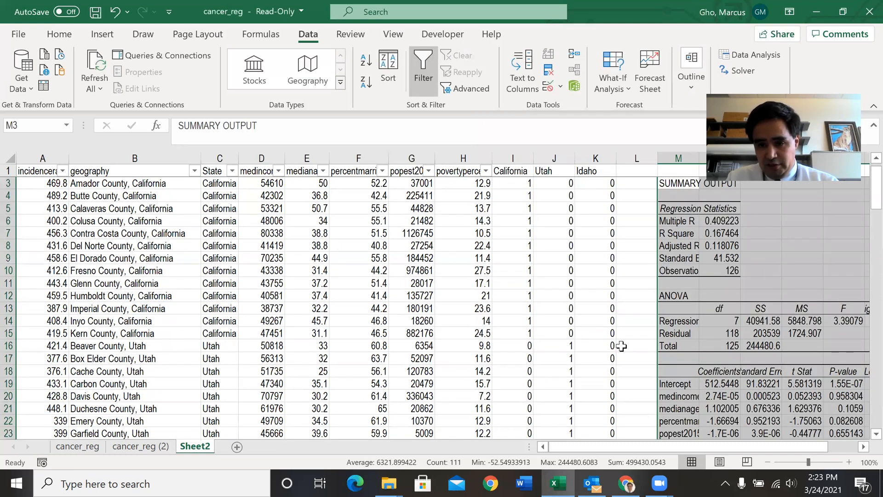
- Review the Multiple R, the F statistic and Significance F in the regression summary output
drag(640, 444, 670, 449)
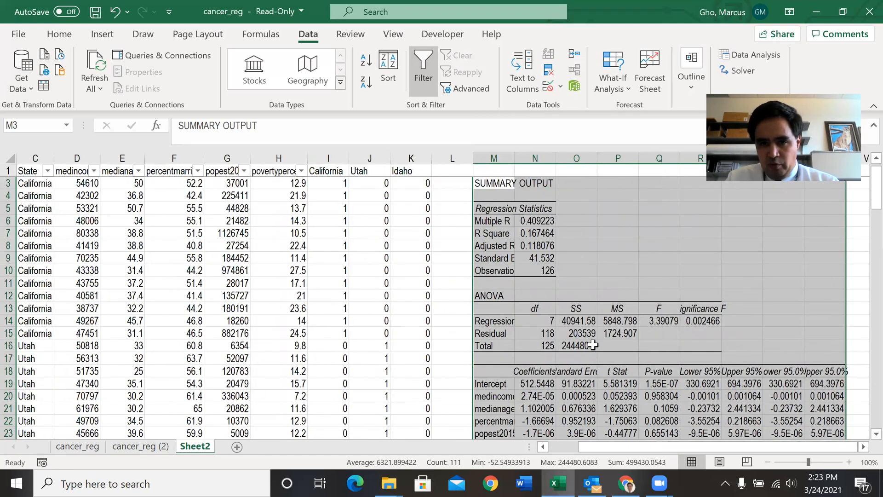
click(534, 222)
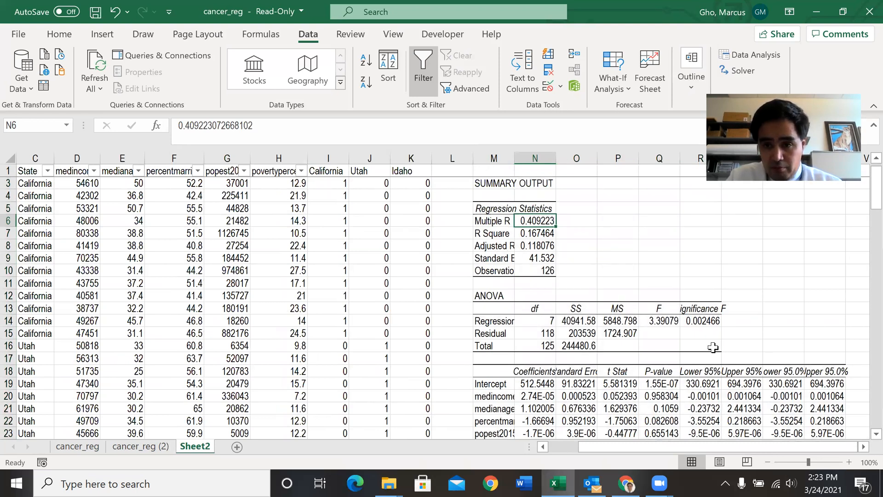
click(669, 321)
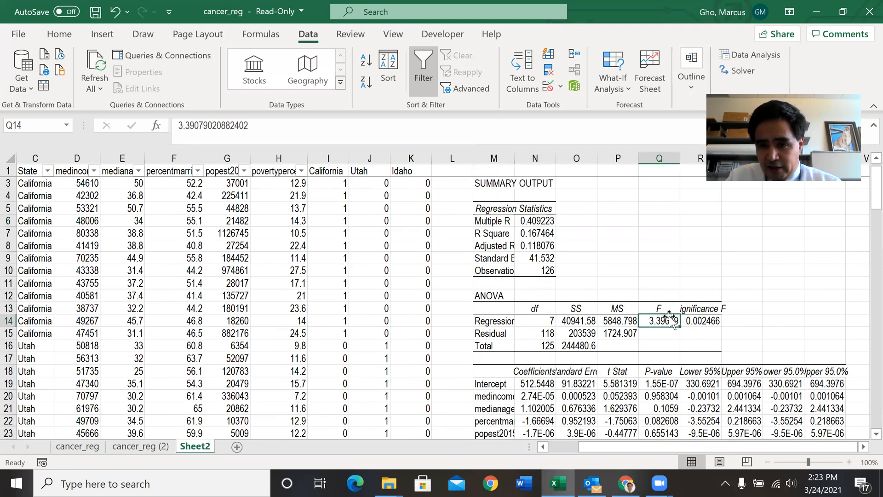
click(704, 321)
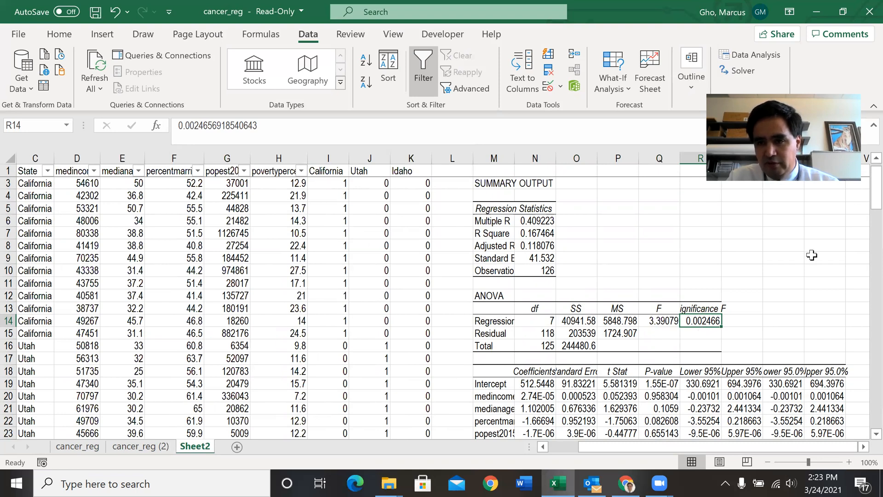
- Autofit the width of all columns in Sheet2 so the regression output's labels and values fit
drag(861, 202, 861, 213)
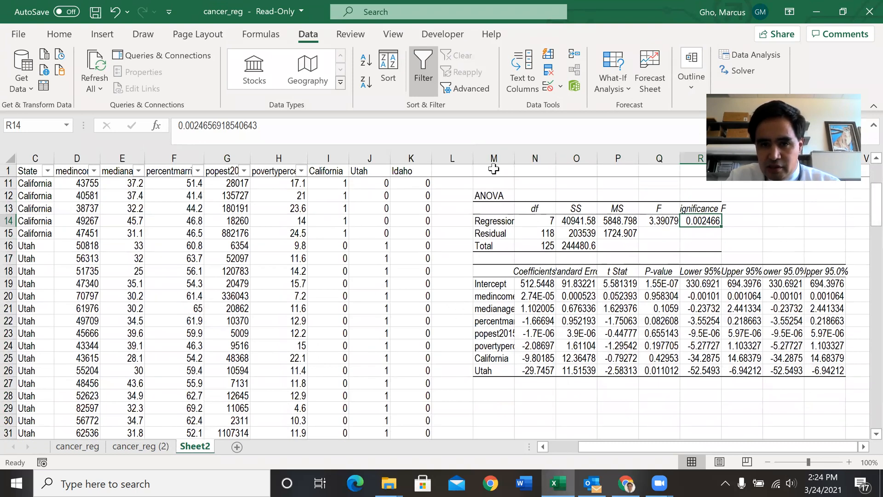
click(9, 159)
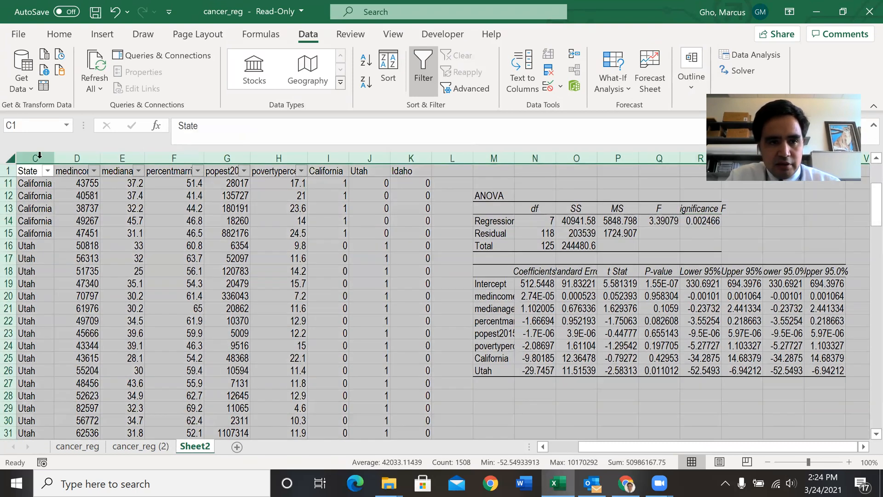
double_click(52, 158)
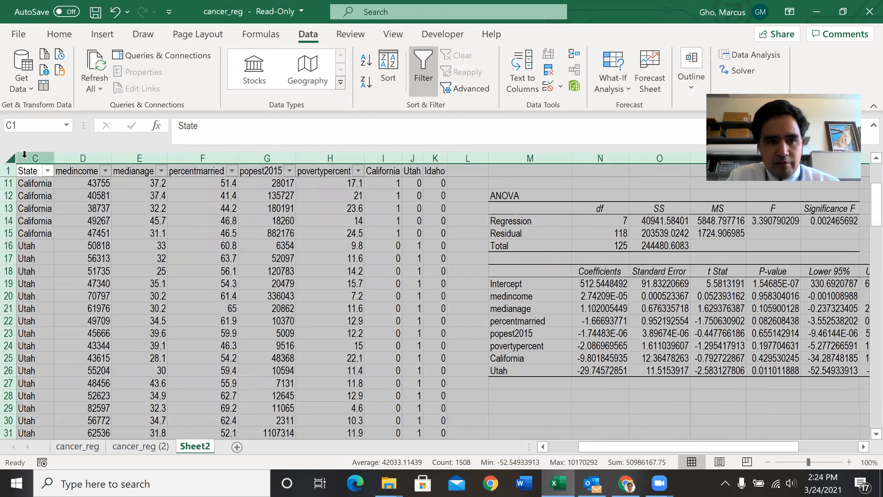
- Examine the coefficient, t Stat and P-value of medincome in the regression coefficients table
click(526, 299)
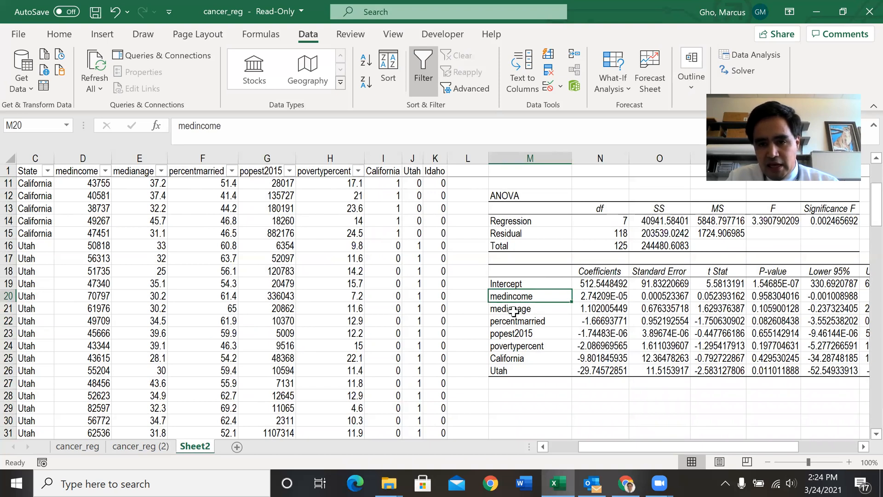
key(Right)
key(Right)
key(Right)
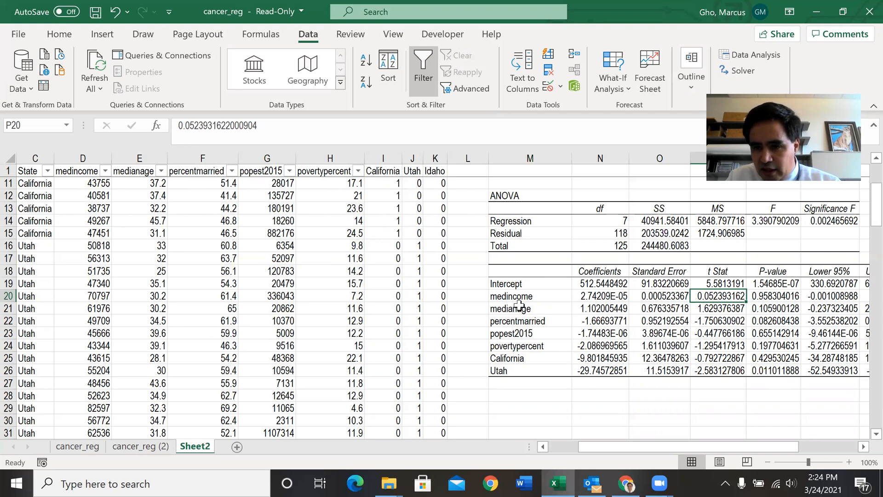
key(Right)
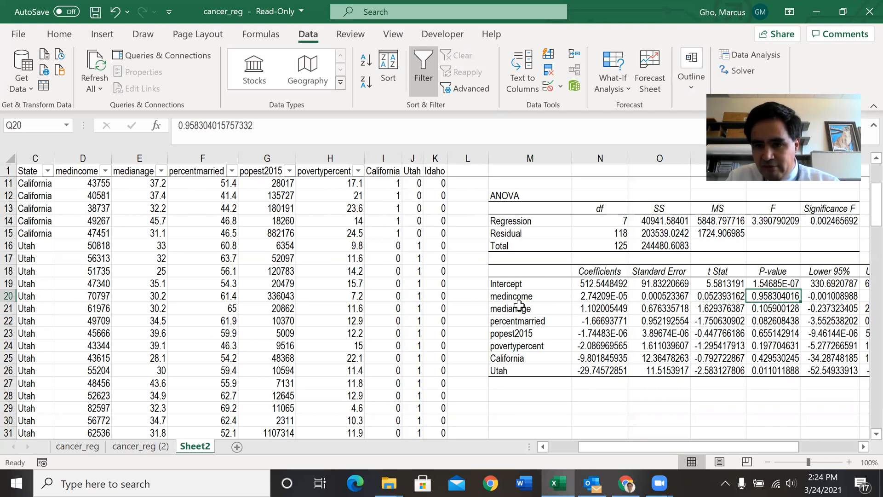
key(Left)
key(Right)
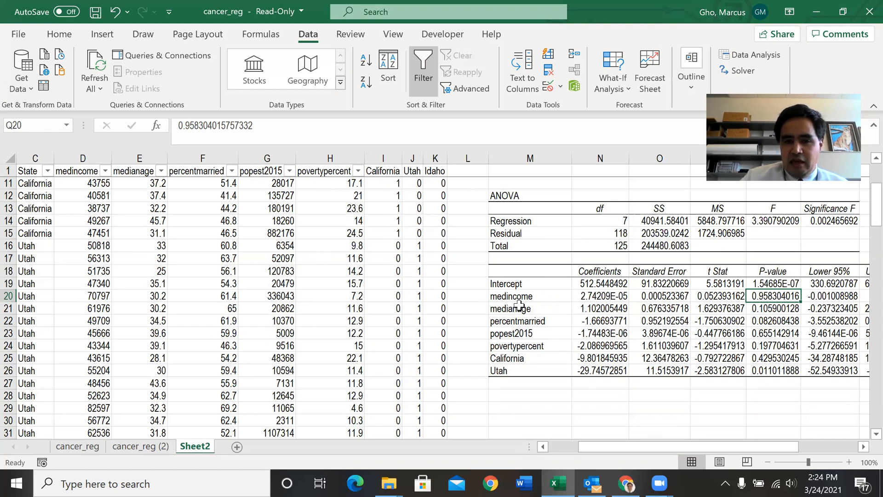
key(Down)
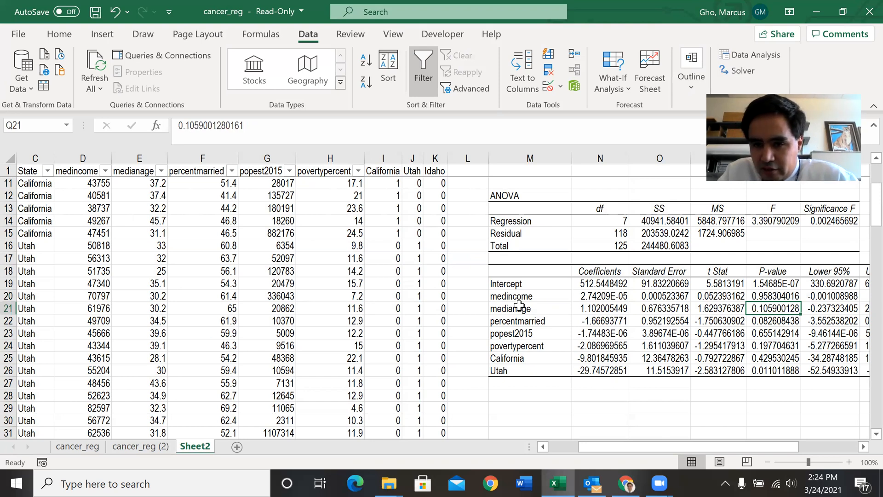
key(Left)
key(Left)
key(Left)
key(Up)
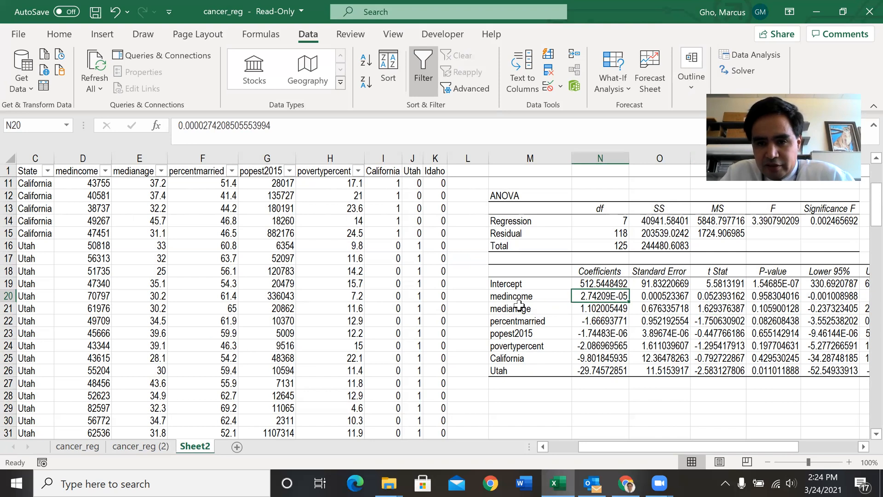
key(Up)
key(Down)
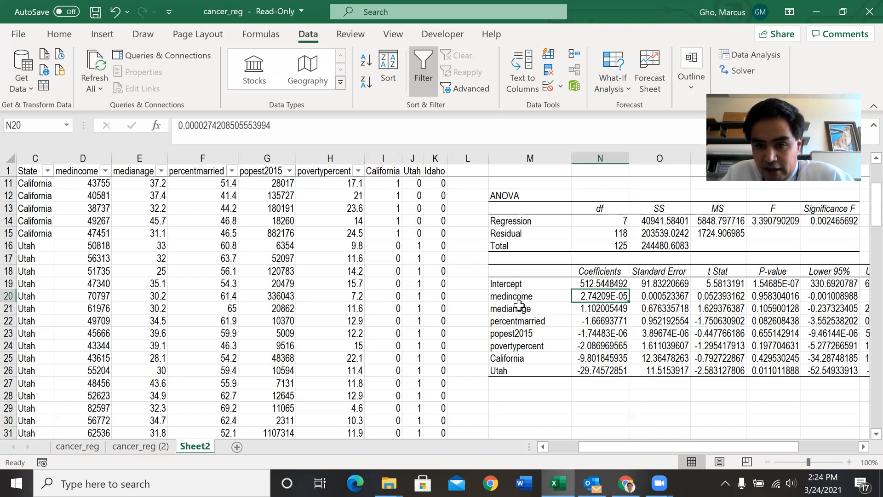
- Examine the coefficients, t Stats and P-values of medianage and percentmarried in the coefficients table
key(Down)
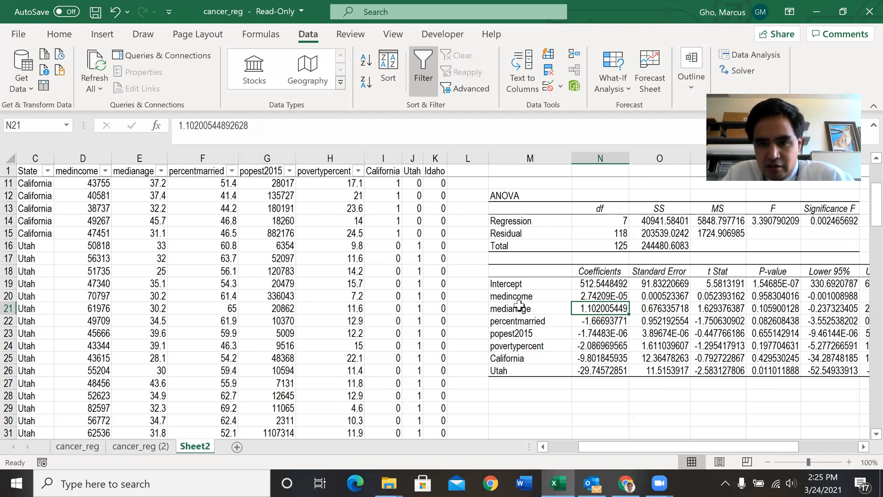
key(Right)
key(Right)
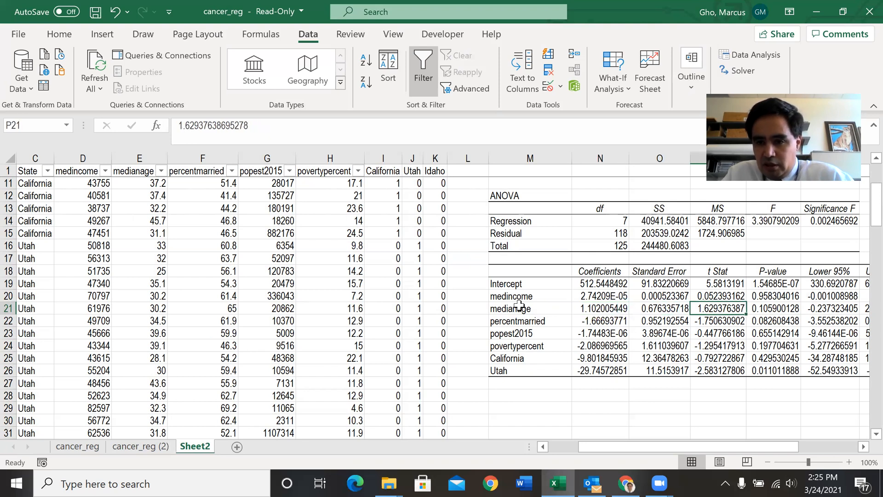
key(Right)
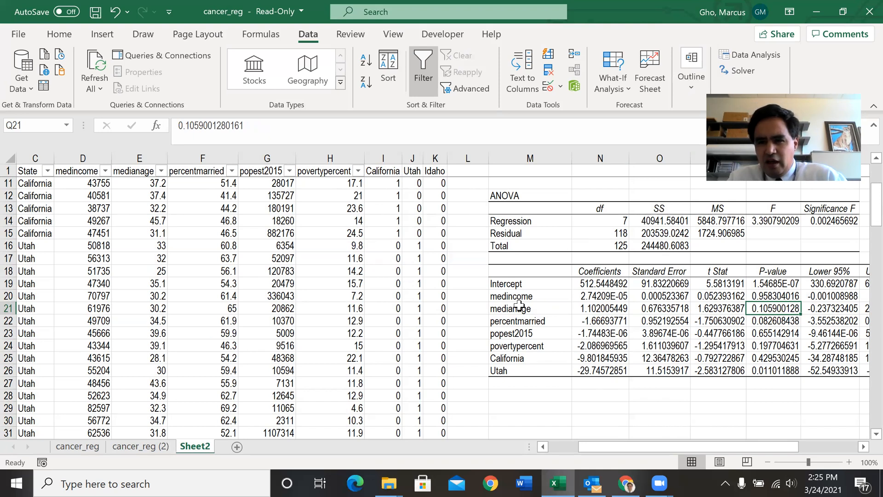
key(Down)
key(Left)
key(Left)
key(Left)
key(Left)
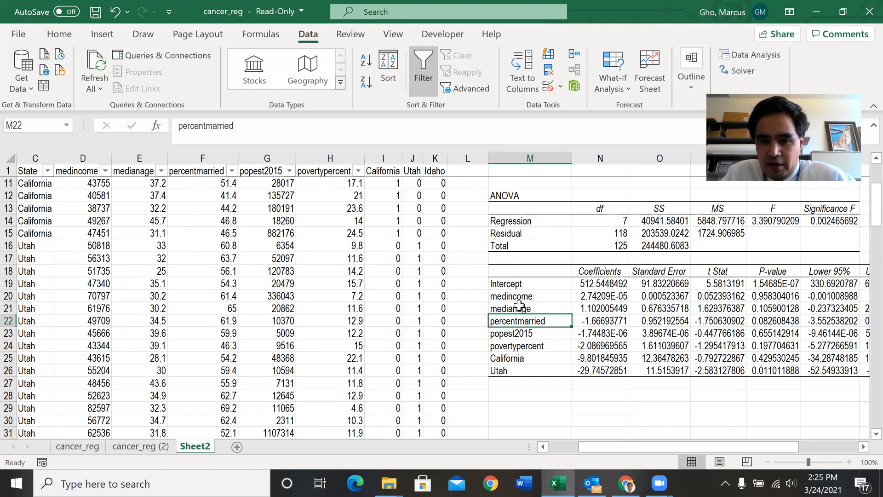
key(Right)
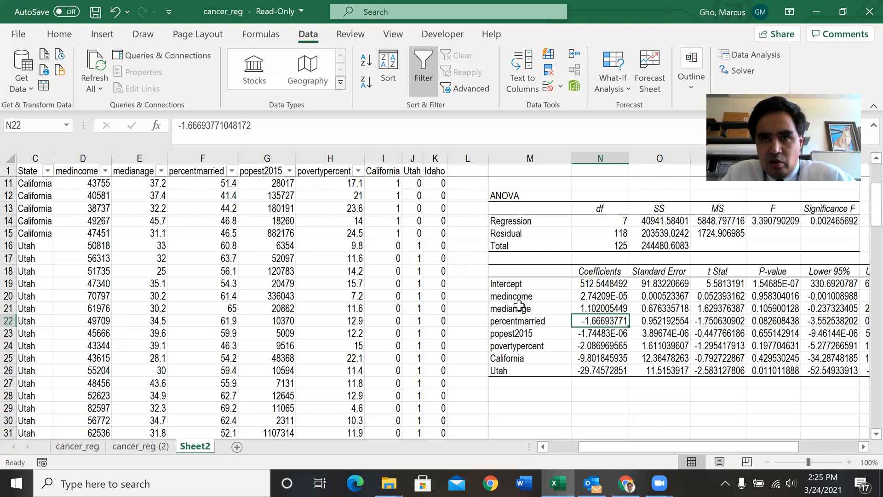
key(Right)
key(Right)
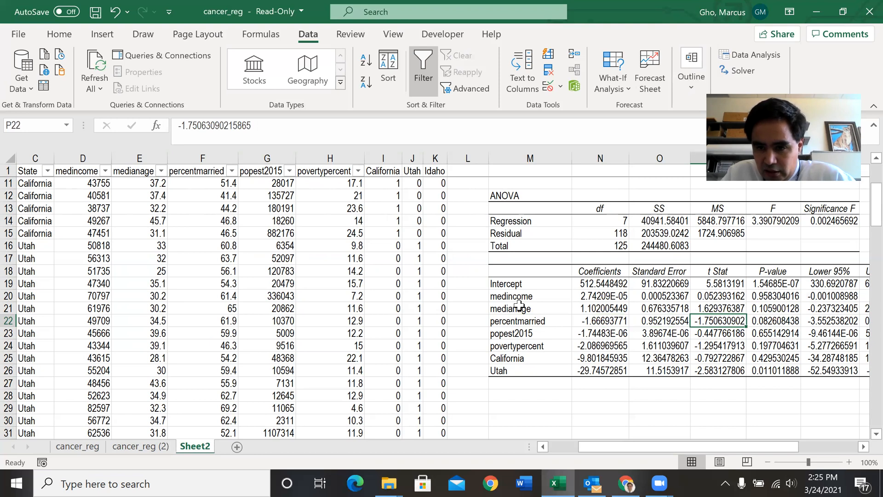
key(Right)
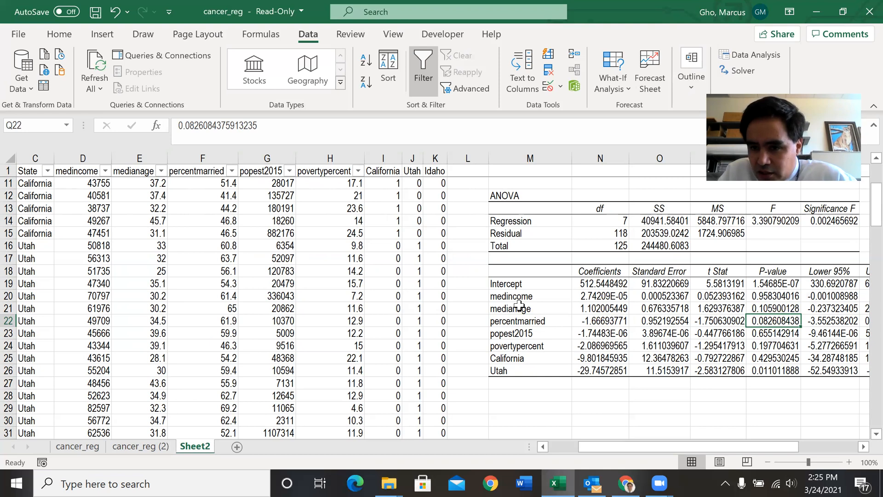
- Examine the coefficient, t Stat and P-value of popest2015 in the coefficients table
key(Down)
key(Left)
key(Left)
key(Left)
key(Left)
key(Right)
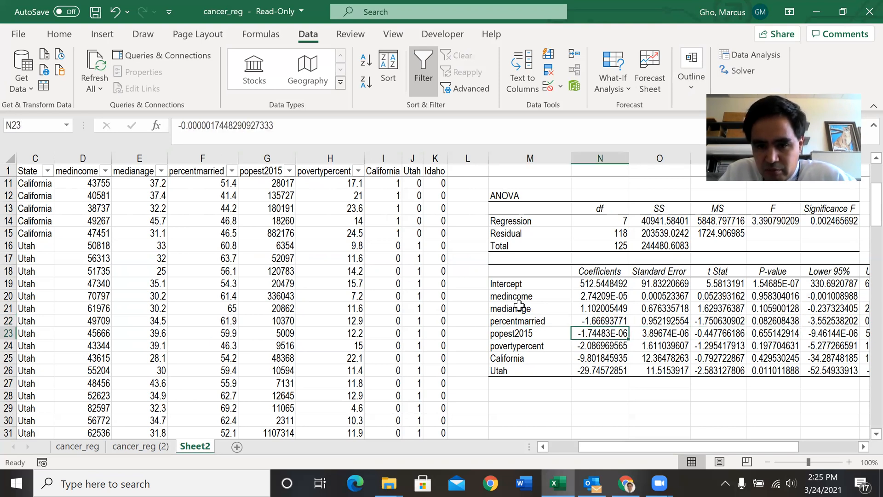
key(Right)
key(Right)
key(Left)
key(Left)
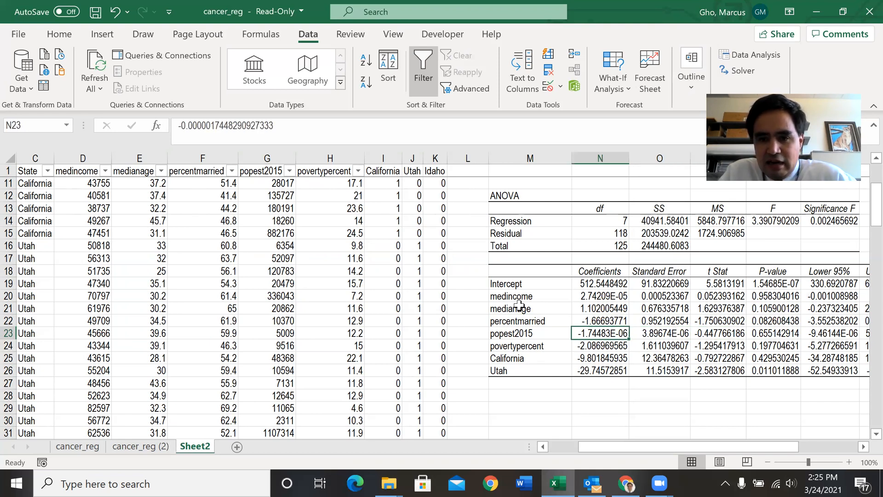
key(Right)
key(Right)
key(Right)
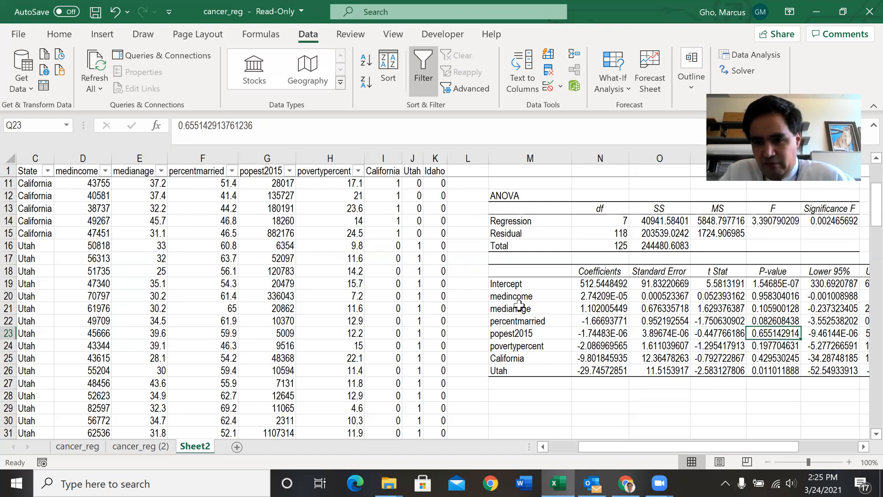
- Examine the P-value, t Stat and coefficient of povertypercent in the coefficients table
key(Down)
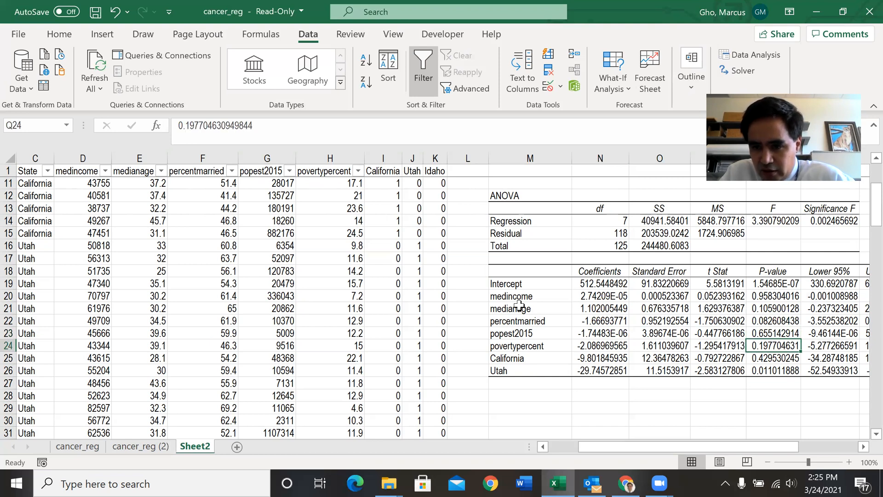
key(Left)
key(Left)
key(Left)
key(Left)
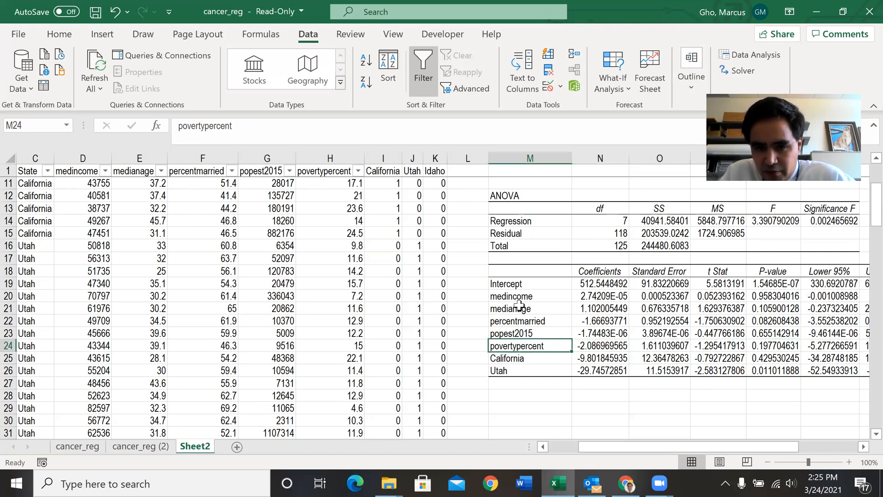
key(Right)
key(Right)
key(Right)
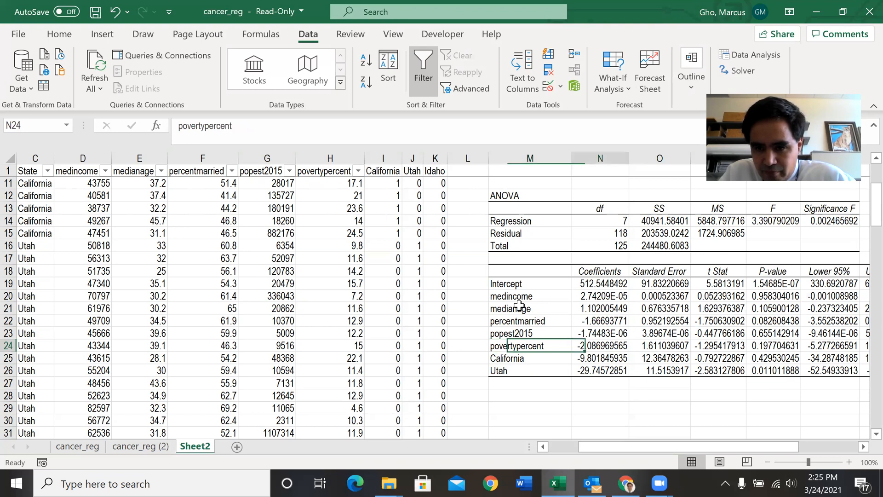
key(Left)
key(Left)
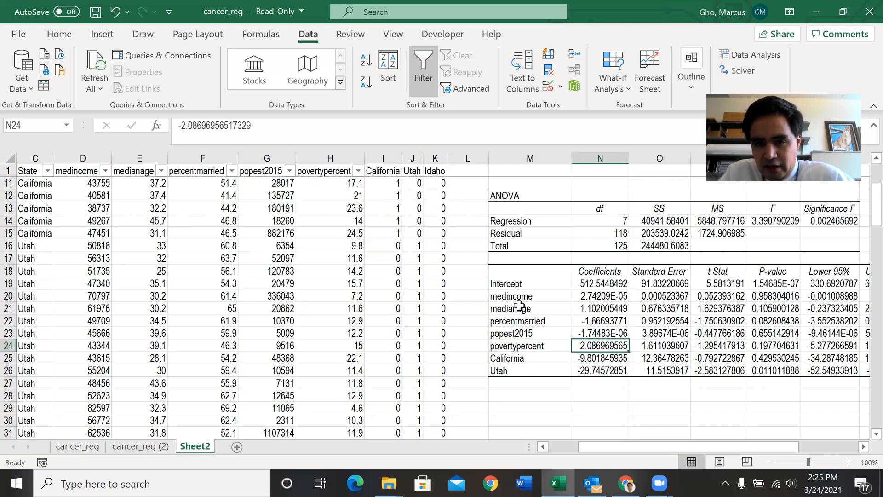
- Check the t Stat and P-value of povertypercent and compare its P-value with those of the variables above it
key(Right)
key(Right)
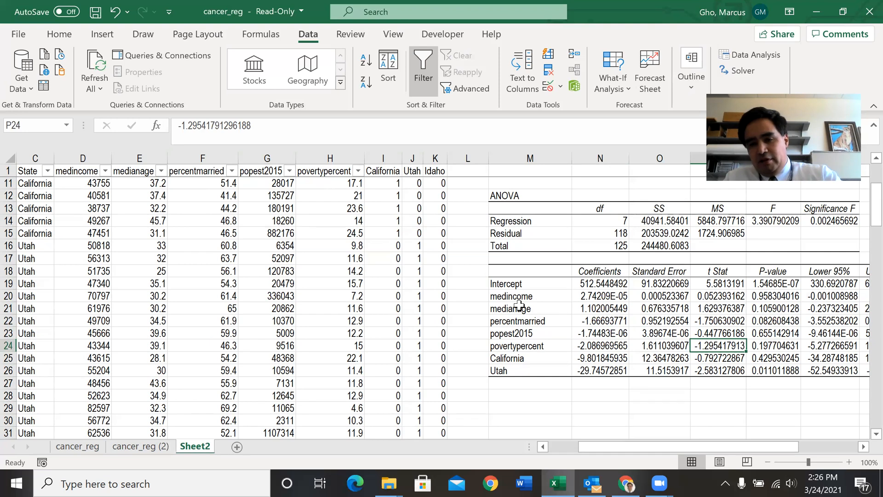
key(Right)
key(Up)
key(Up)
key(Down)
key(Down)
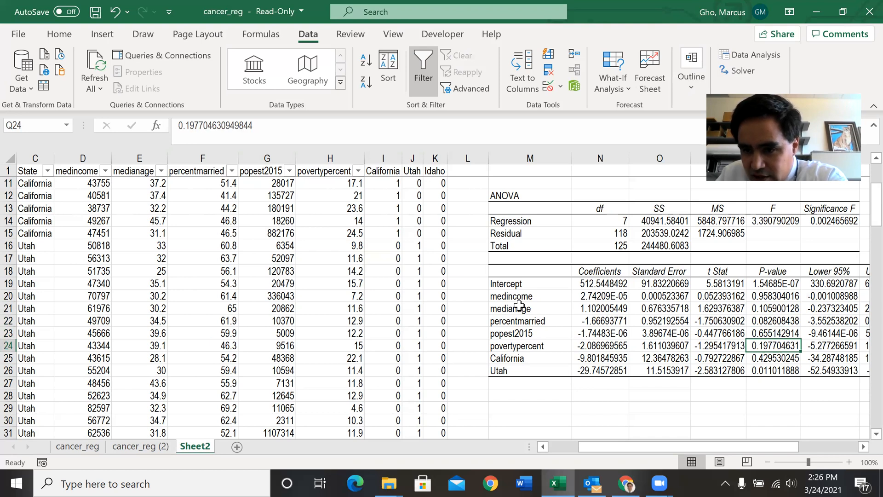
- Examine the P-value and coefficient of the California indicator in the coefficients table
key(Down)
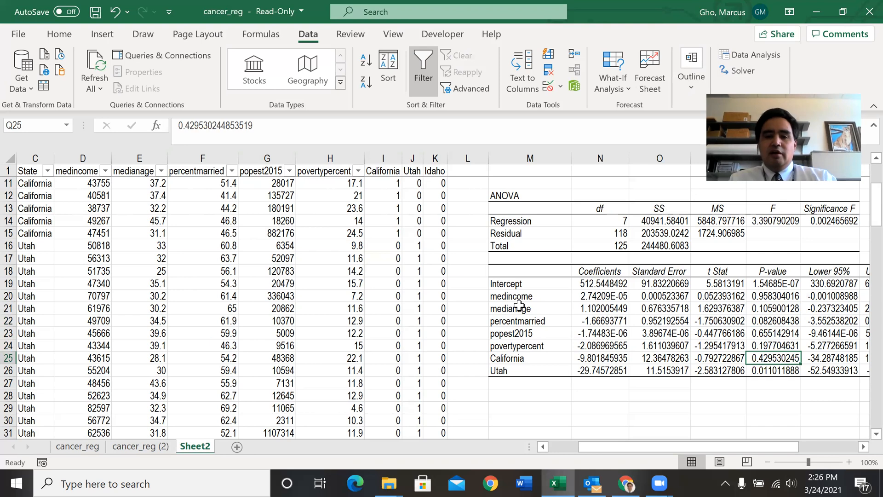
key(Left)
key(Left)
key(Left)
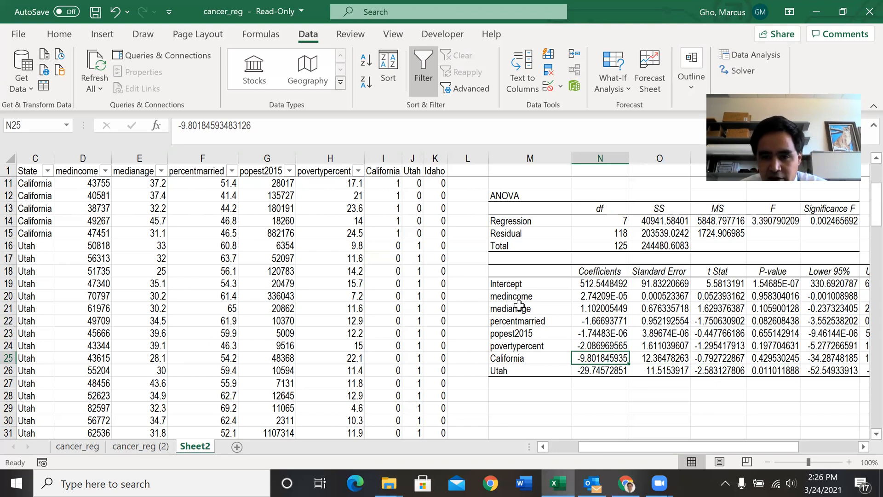
key(Right)
key(Right)
key(Right)
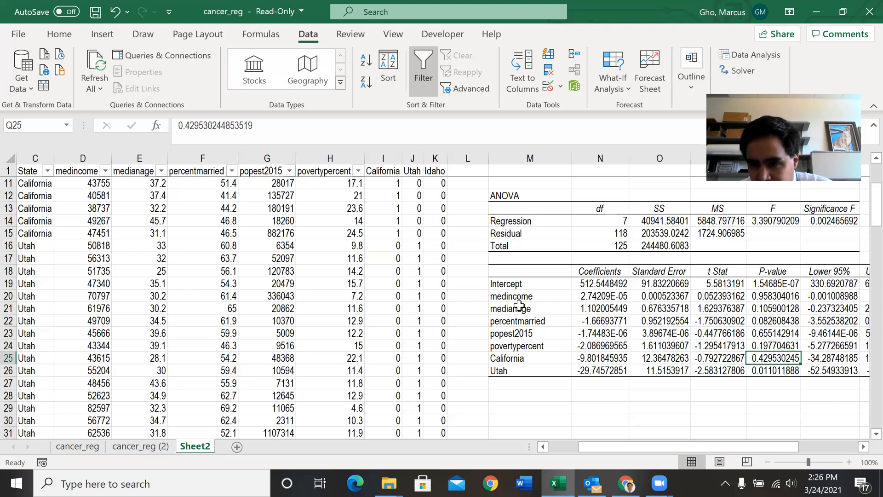
key(Left)
key(Left)
key(Left)
key(Left)
key(Right)
- Look at the Utah indicator's coefficient, and review the incidencerate column of the county data to relate the two
key(Down)
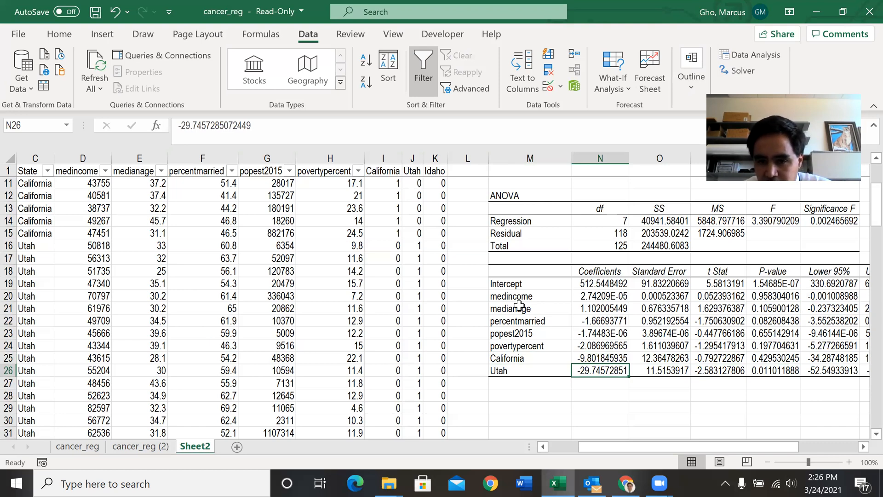
key(Left)
key(Left)
key(Left)
key(Left)
key(Left)
key(Left)
key(Left)
key(Left)
key(Left)
key(Left)
key(Left)
key(Left)
key(Left)
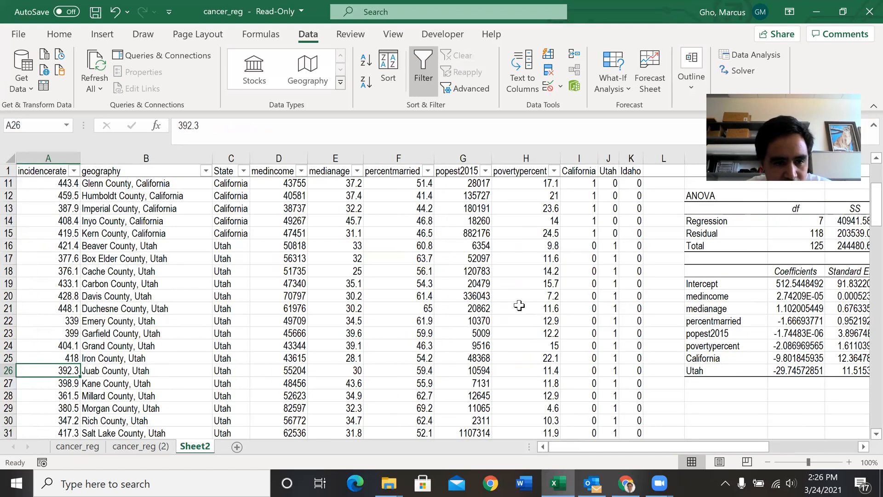
- Return to the regression output and examine the coefficient and P-value of the Utah indicator
key(Right)
key(Right)
key(Right)
key(Right)
key(Right)
key(Right)
key(Right)
key(Right)
key(Right)
key(Right)
key(Right)
key(Right)
key(Right)
key(Right)
key(Left)
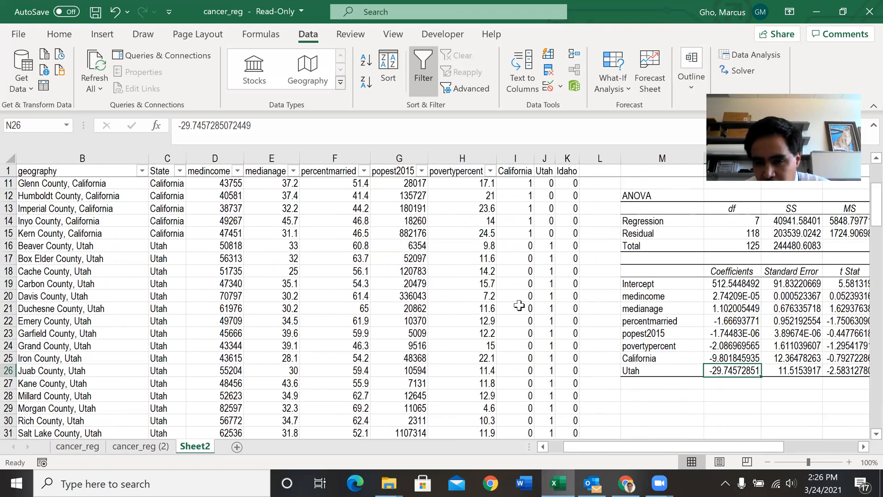
key(Right)
key(Right)
key(Right)
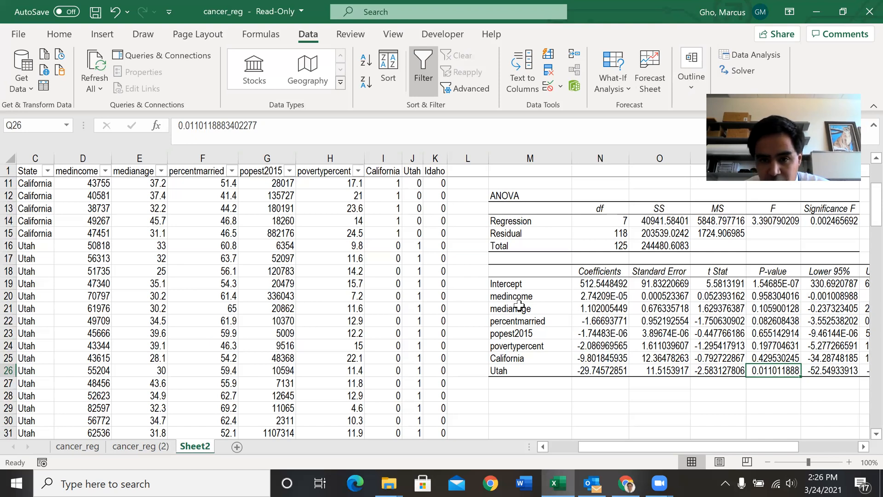
- Compare the P-values of all predictors, from Utah up to medincome and back down
key(Up)
key(Up)
key(Up)
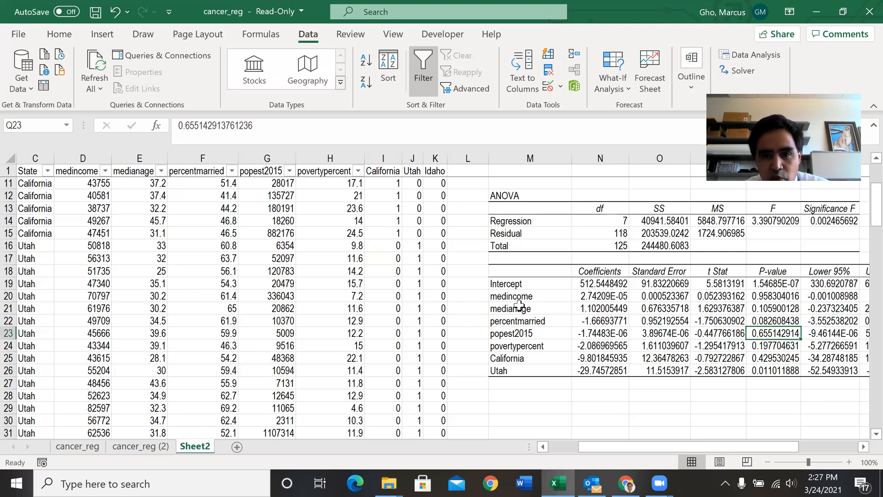
key(Up)
key(Up)
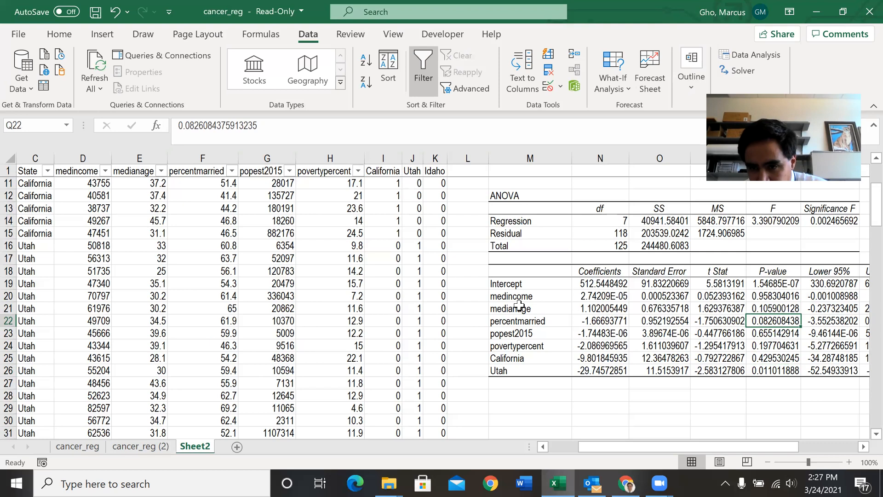
key(Up)
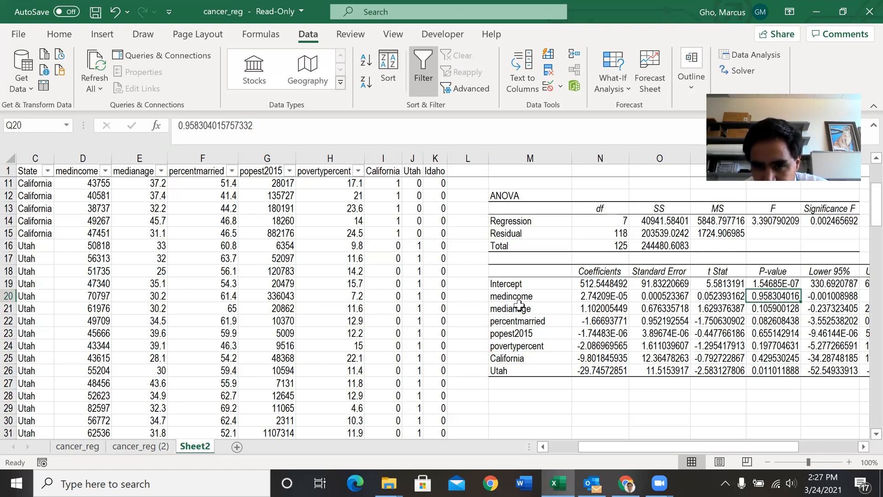
key(Down)
key(Down)
key(Down)
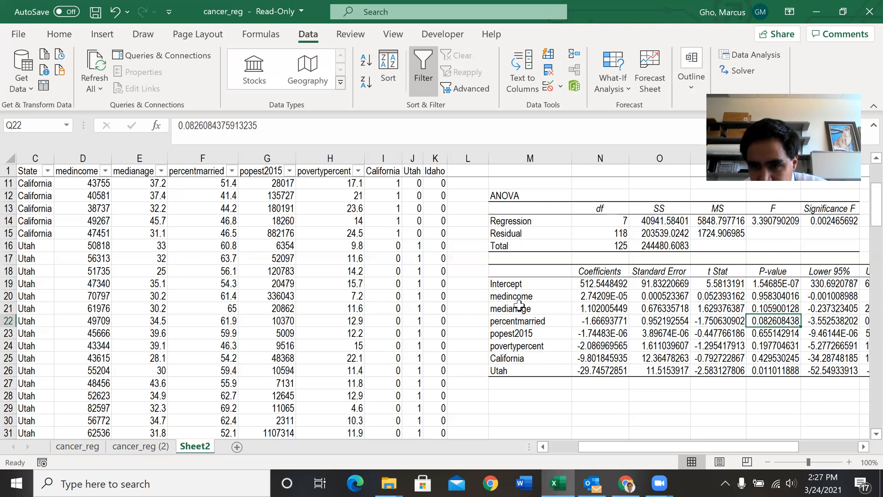
key(Down)
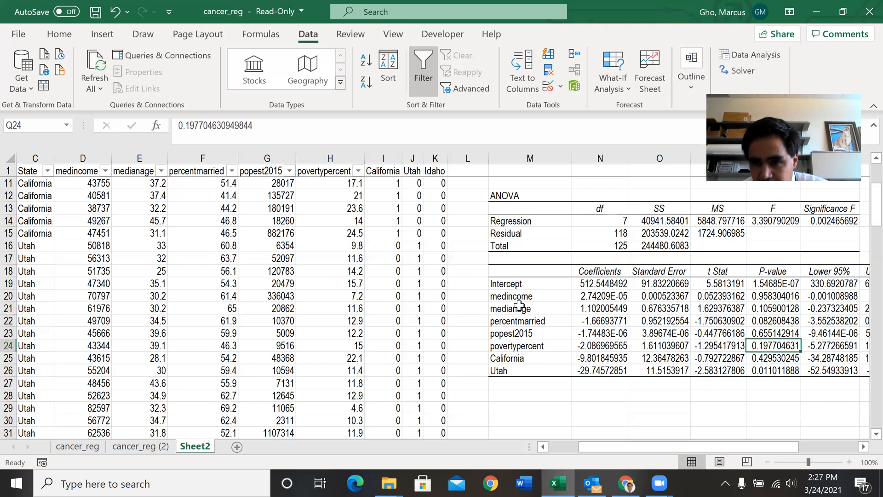
key(Down)
key(Down)
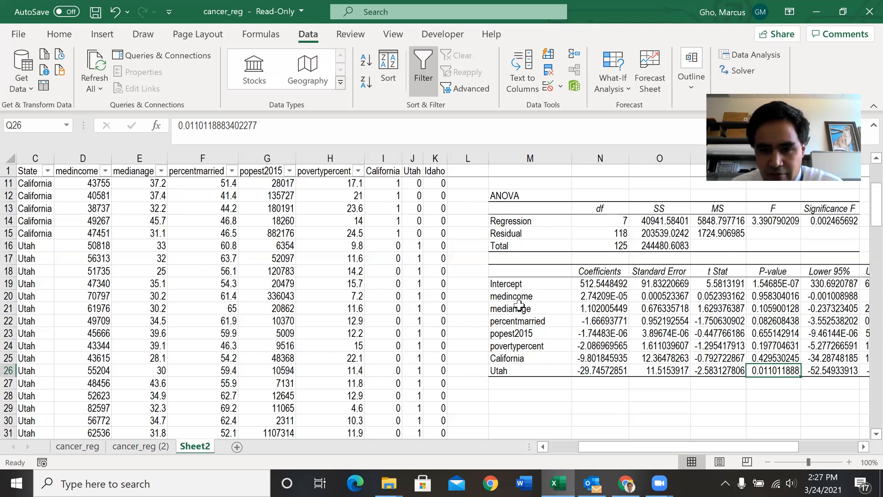
- Review the coefficient of the Utah indicator together with its t Stat
key(Left)
key(Left)
key(Left)
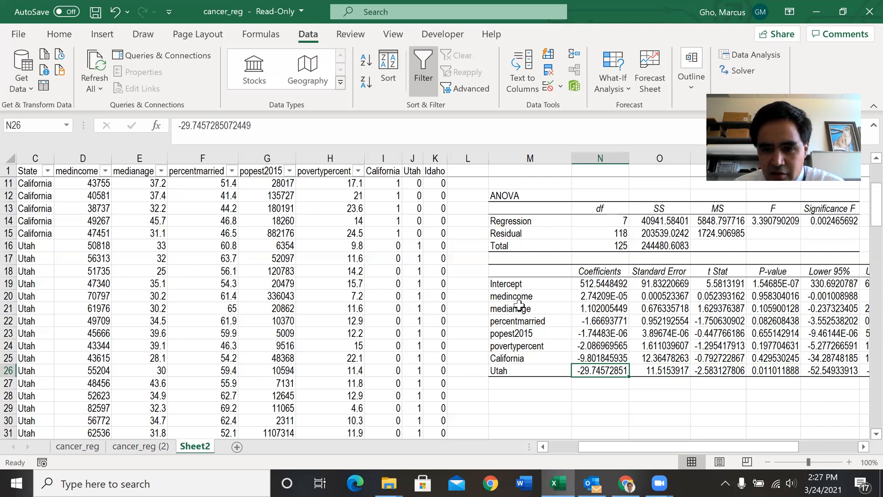
key(Right)
key(Right)
key(Right)
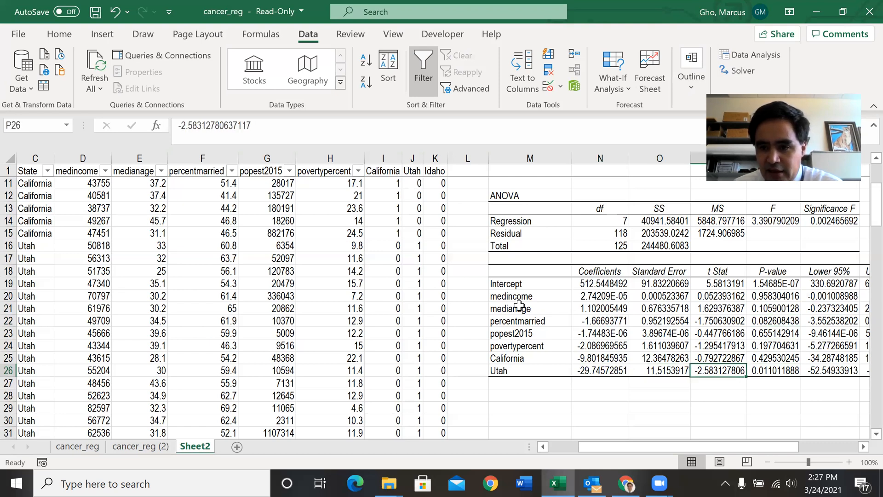
- Review the Regression Statistics and ANOVA sections above the coefficients table
key(Up)
key(Up)
key(Up)
key(Up)
key(Up)
key(Up)
key(Up)
key(Up)
key(Up)
key(Up)
key(Up)
key(Up)
key(Up)
key(Up)
key(Up)
key(Up)
key(Up)
key(Up)
key(Up)
key(Up)
key(Up)
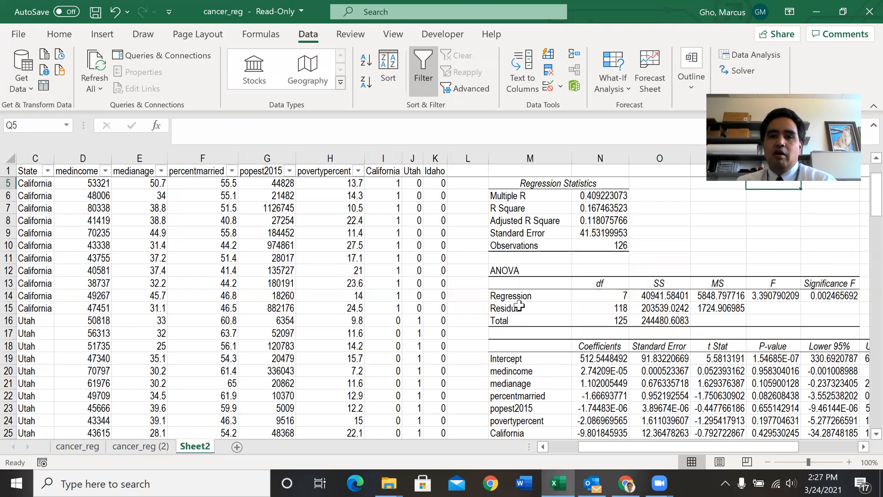